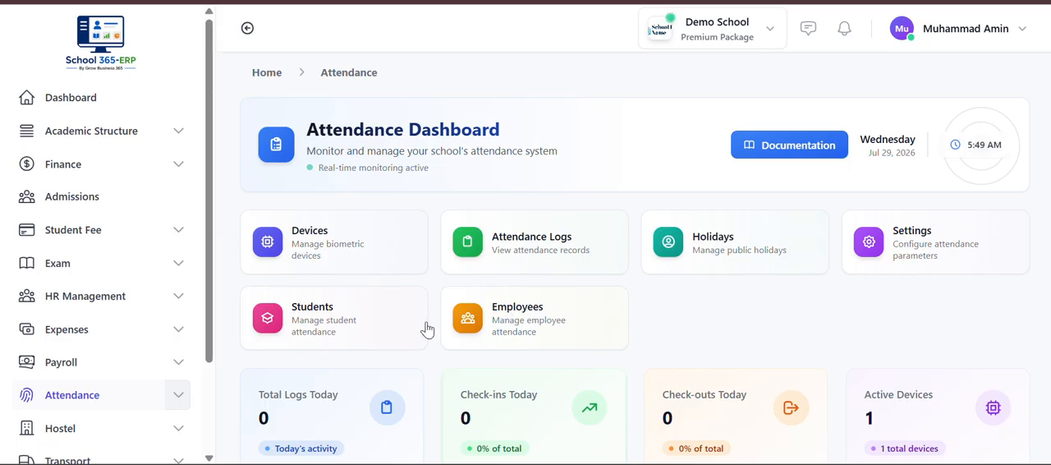
# - Open the attendance devices page and examine its shortcuts, filters and the main gate device card
pyautogui.click(329, 257)
pyautogui.scroll(-2, 329, 256)
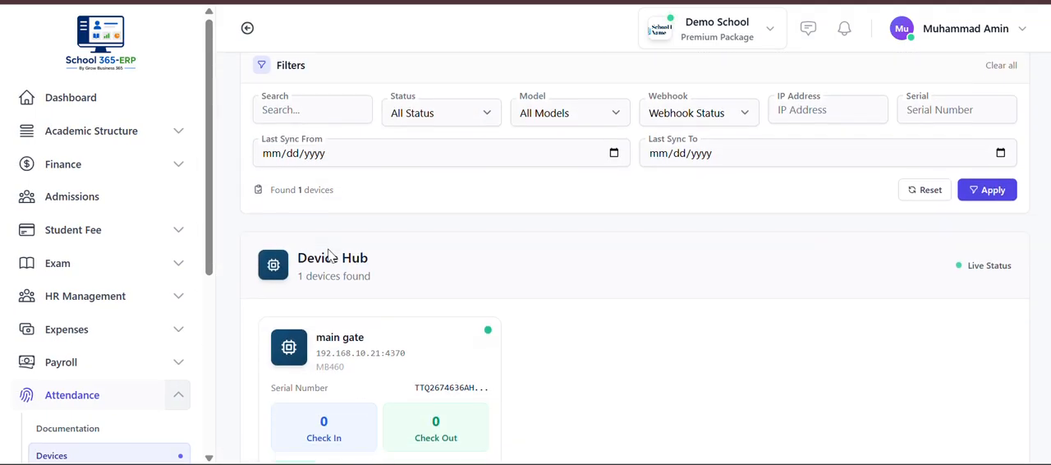
pyautogui.scroll(2, 328, 256)
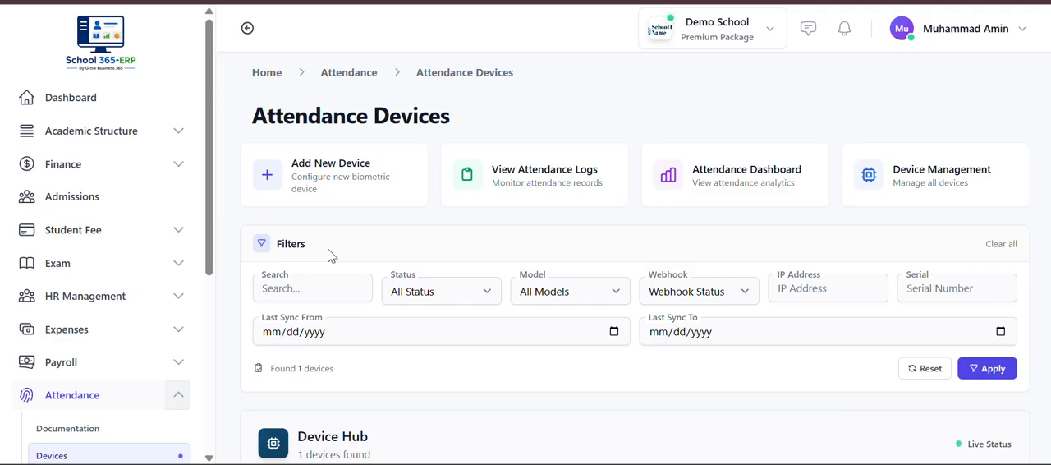
pyautogui.scroll(-2, 329, 256)
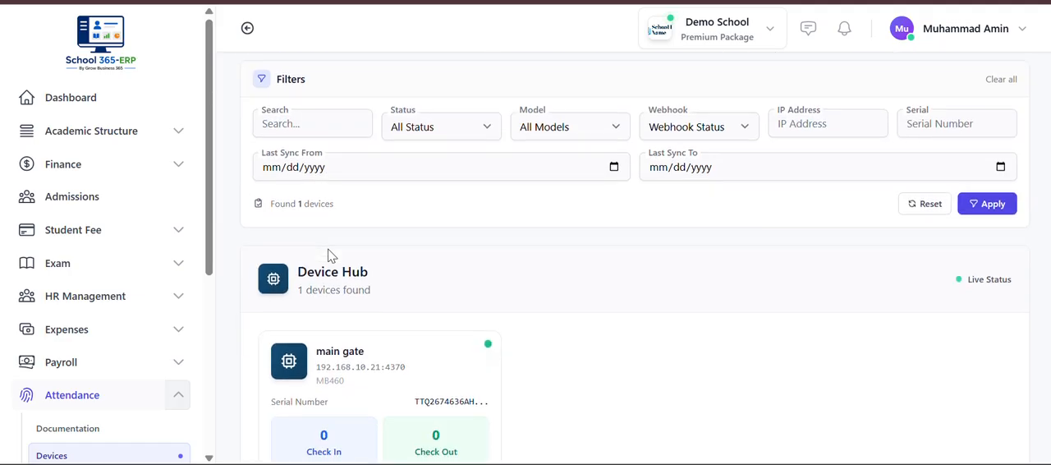
pyautogui.scroll(2, 329, 255)
pyautogui.scroll(-3, 329, 256)
pyautogui.scroll(3, 329, 256)
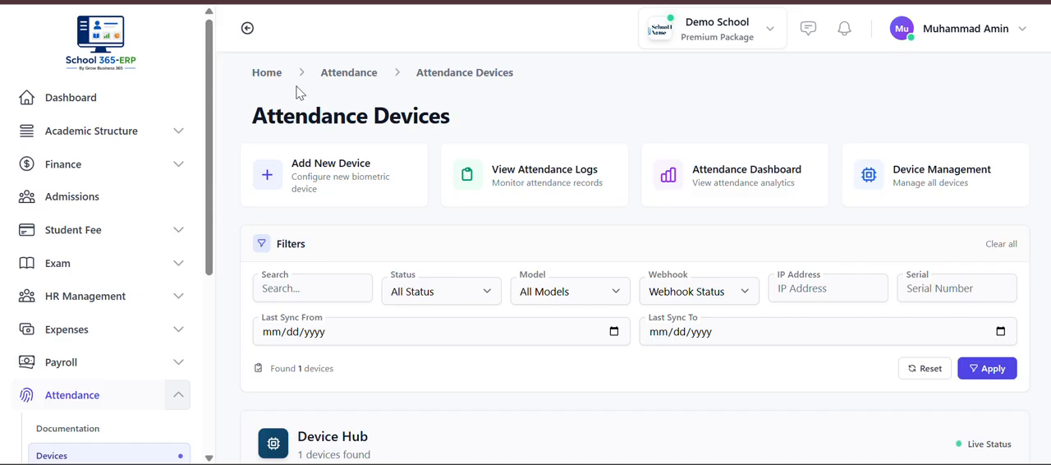
pyautogui.scroll(-3, 411, 368)
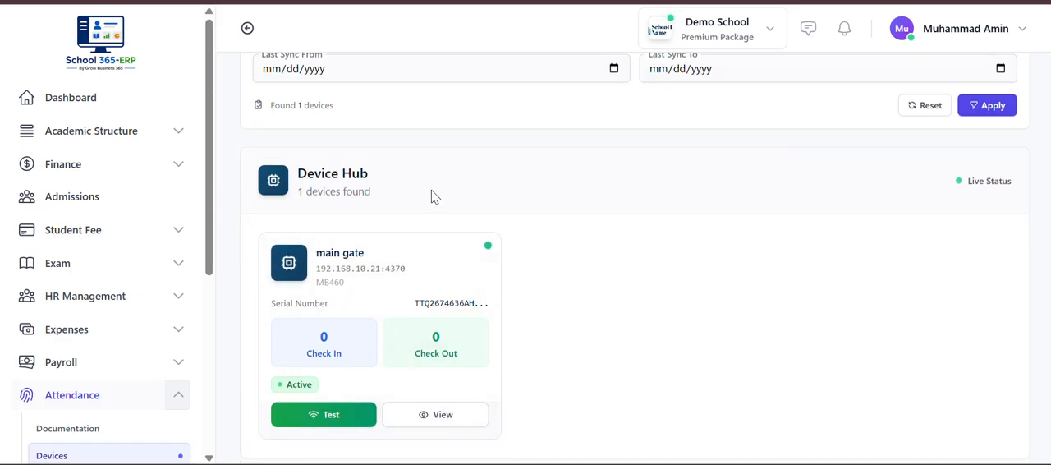
pyautogui.scroll(3, 429, 197)
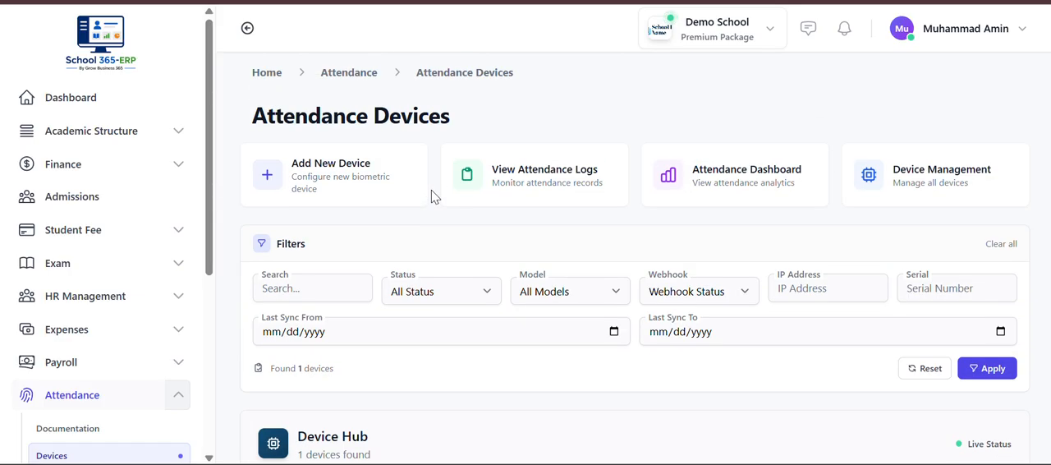
# - Start adding a new attendance device and enter Office as the device name
pyautogui.click(331, 181)
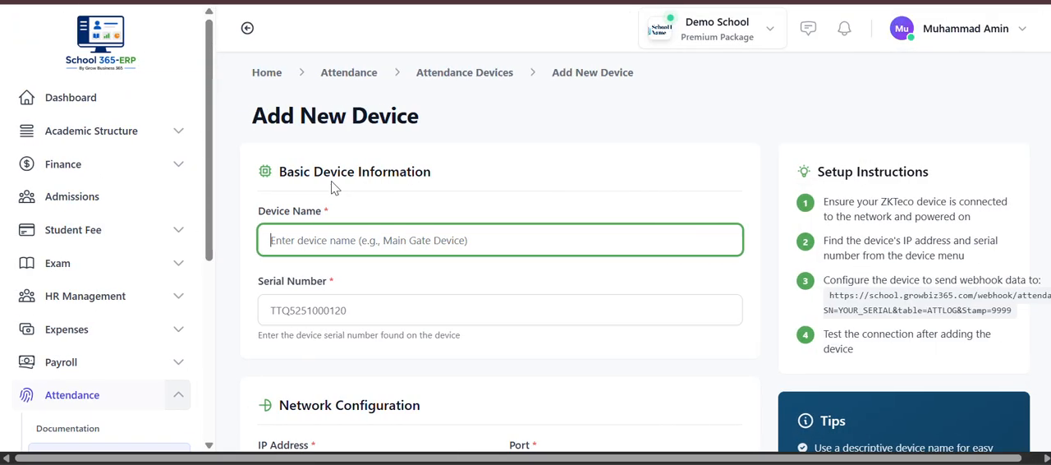
pyautogui.write('Mai')
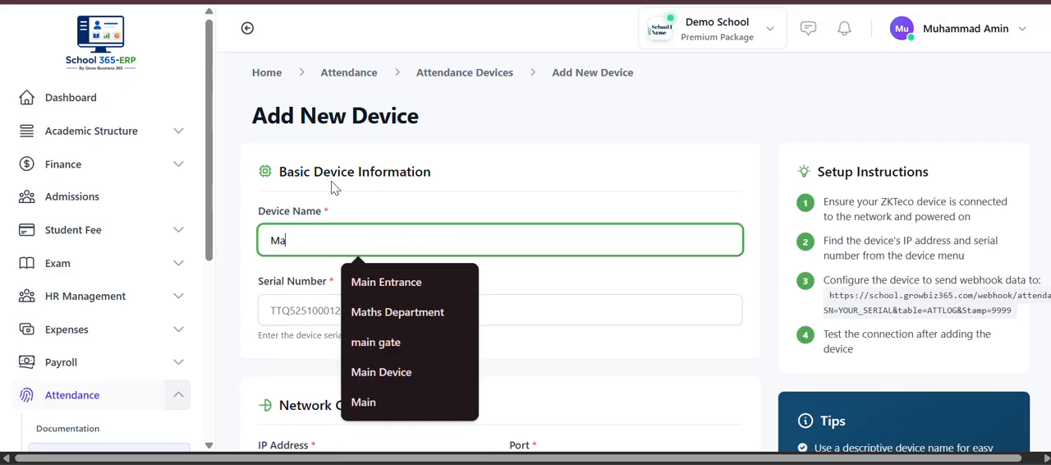
pyautogui.press('BackSpace')
pyautogui.press('BackSpace')
pyautogui.press('BackSpace')
pyautogui.write('d')
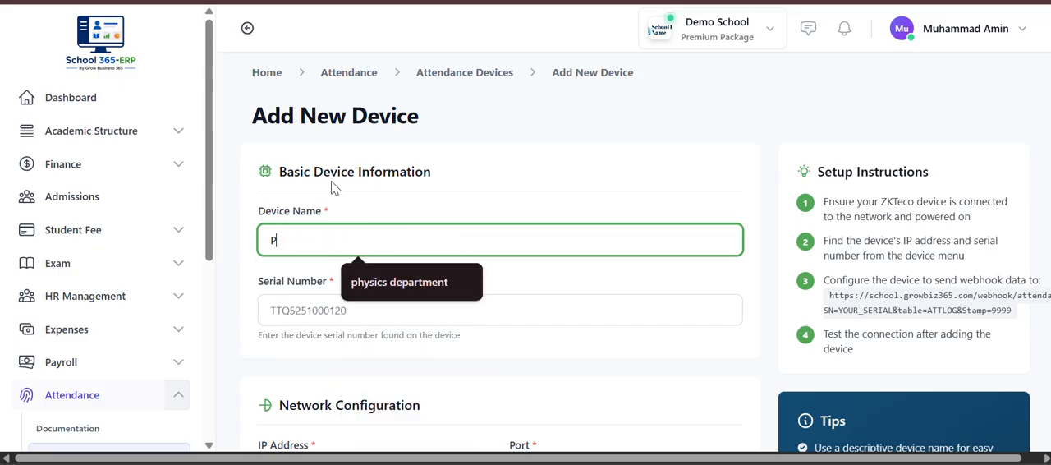
pyautogui.press('BackSpace')
pyautogui.write('Office')
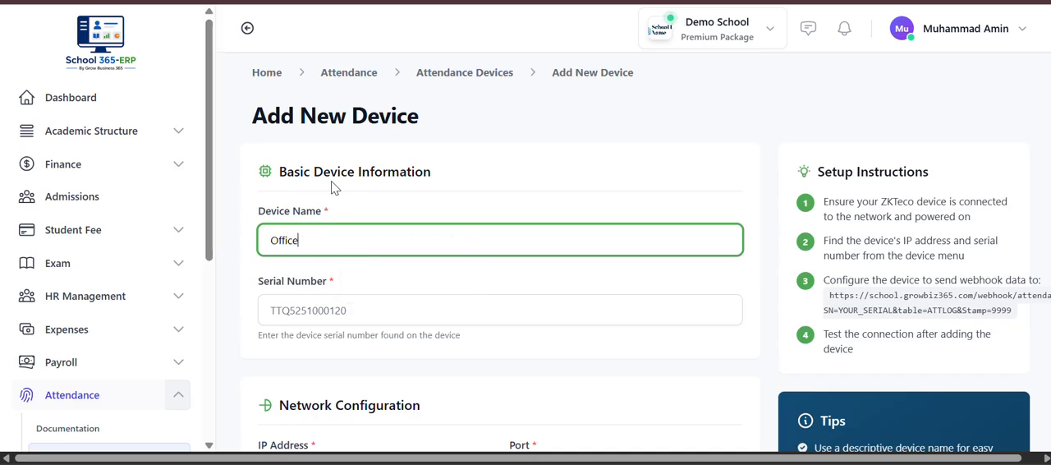
# - Examine the new device form's serial number, IP address, port and device details fields
pyautogui.click(420, 312)
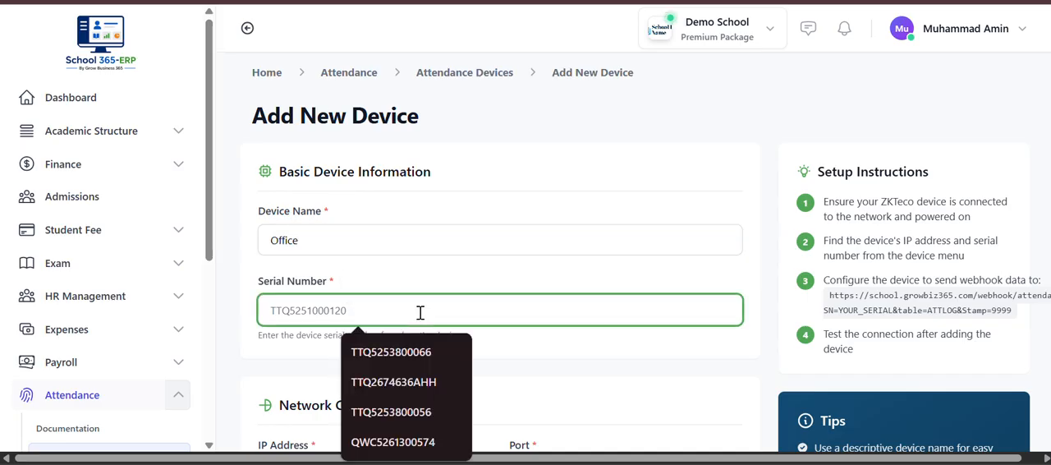
pyautogui.scroll(-1, 578, 296)
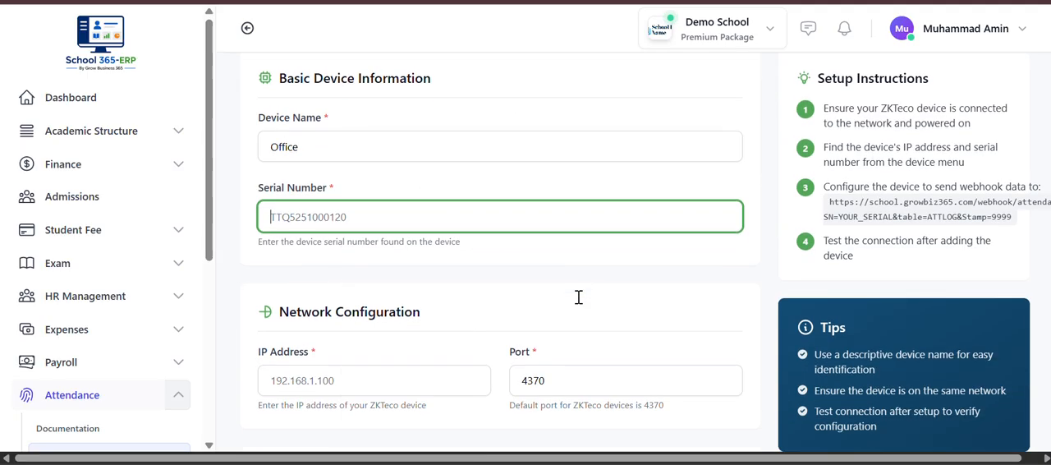
pyautogui.scroll(-1, 535, 281)
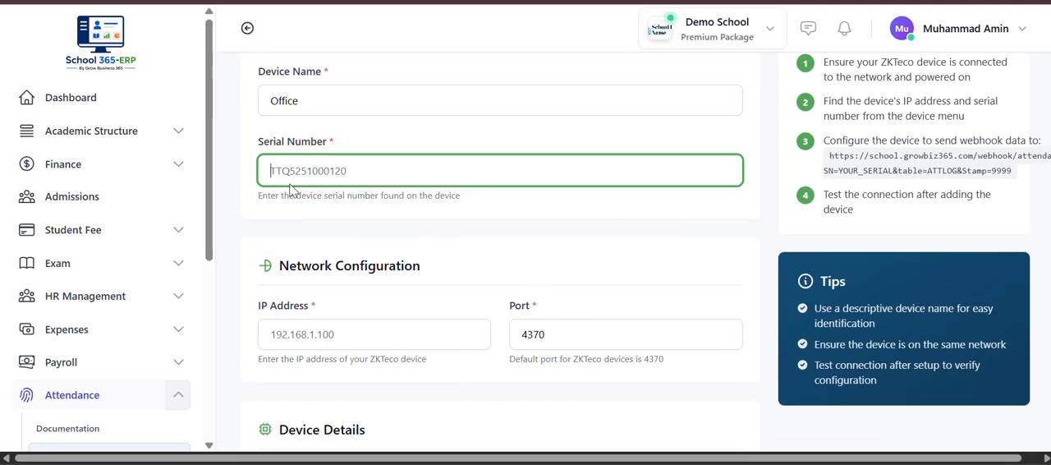
pyautogui.scroll(-1, 464, 316)
pyautogui.scroll(-1, 465, 316)
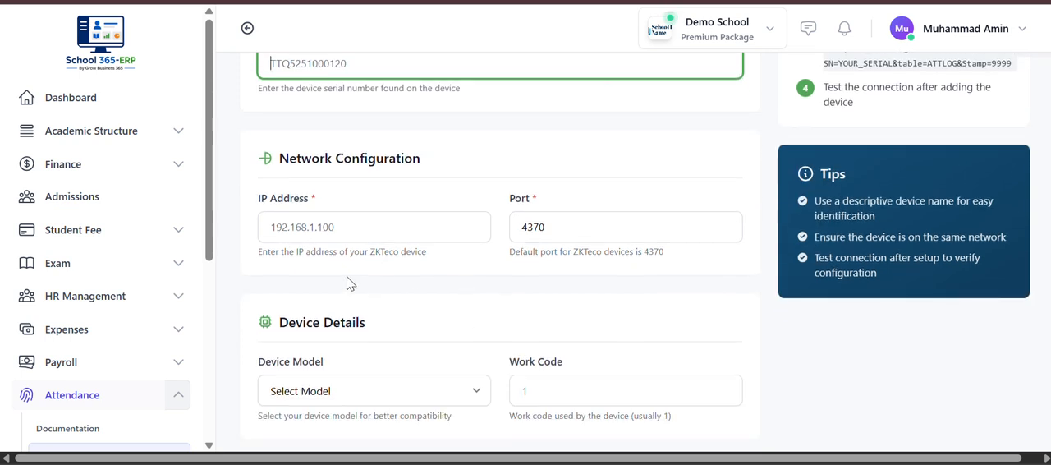
pyautogui.click(341, 231)
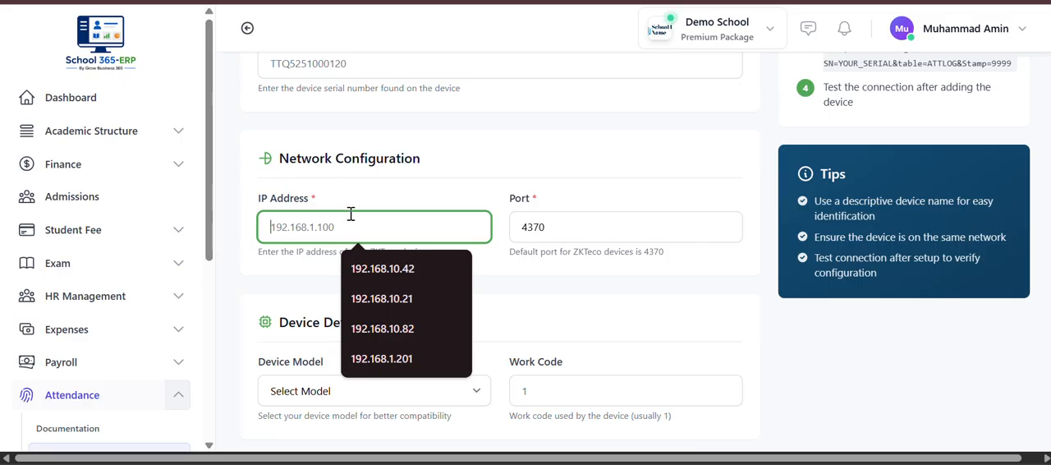
pyautogui.scroll(-1, 557, 251)
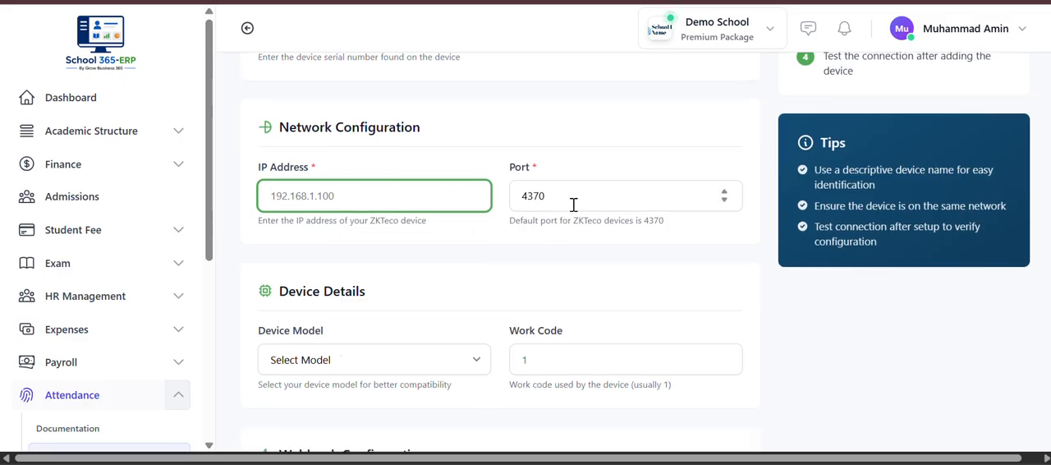
pyautogui.scroll(-2, 573, 207)
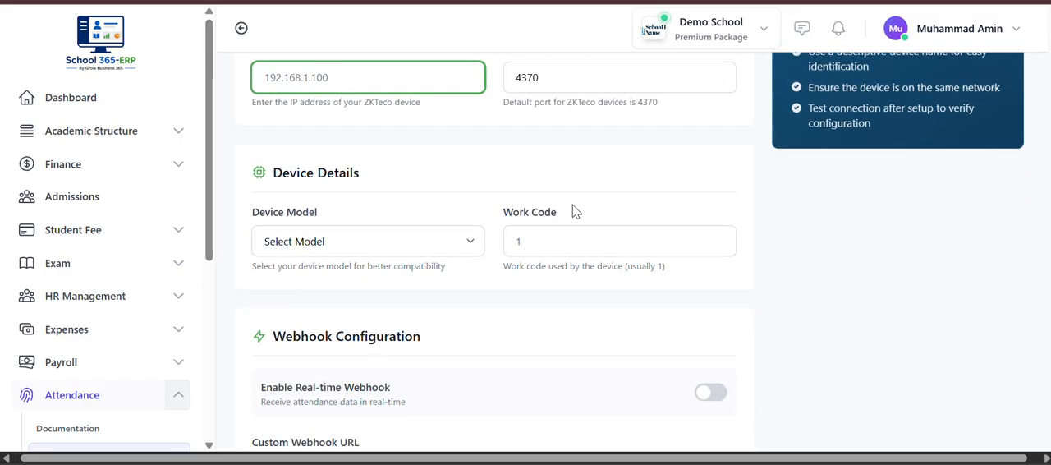
pyautogui.click(382, 253)
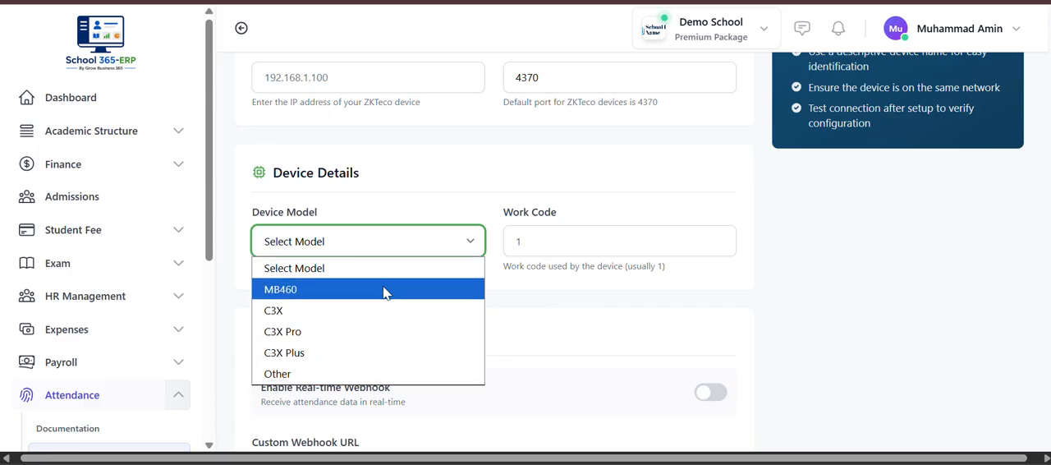
pyautogui.click(353, 297)
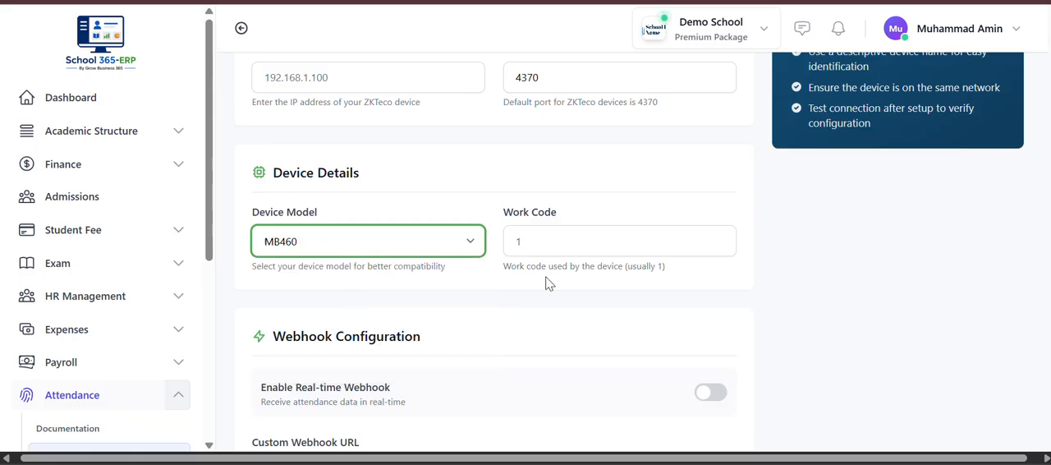
pyautogui.scroll(-2, 687, 244)
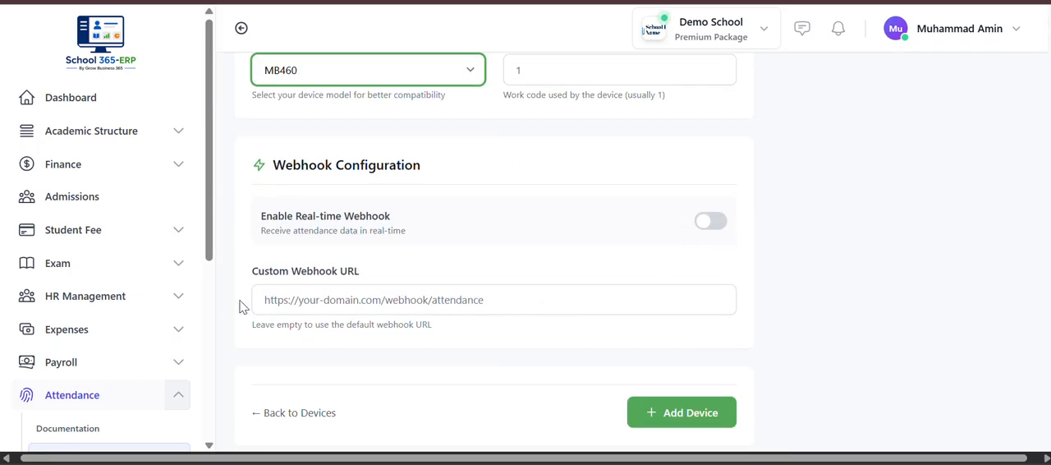
pyautogui.click(513, 299)
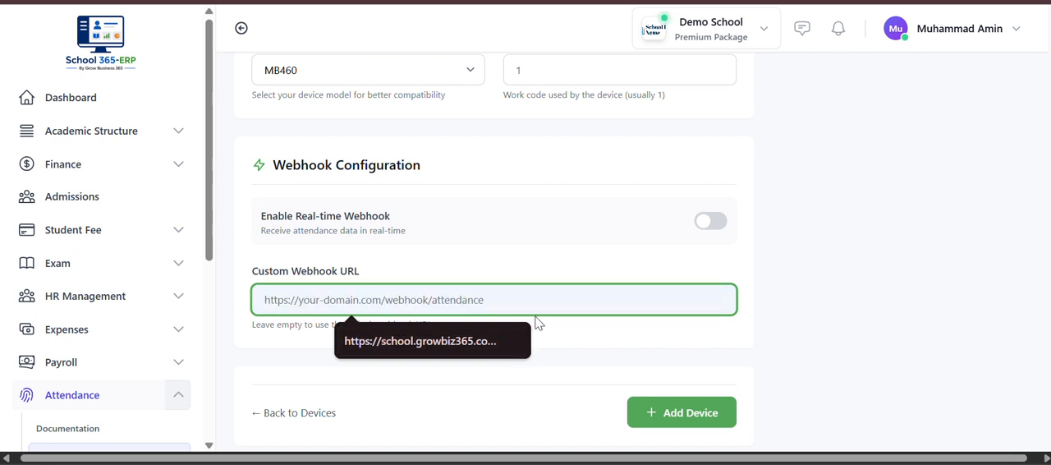
pyautogui.click(448, 340)
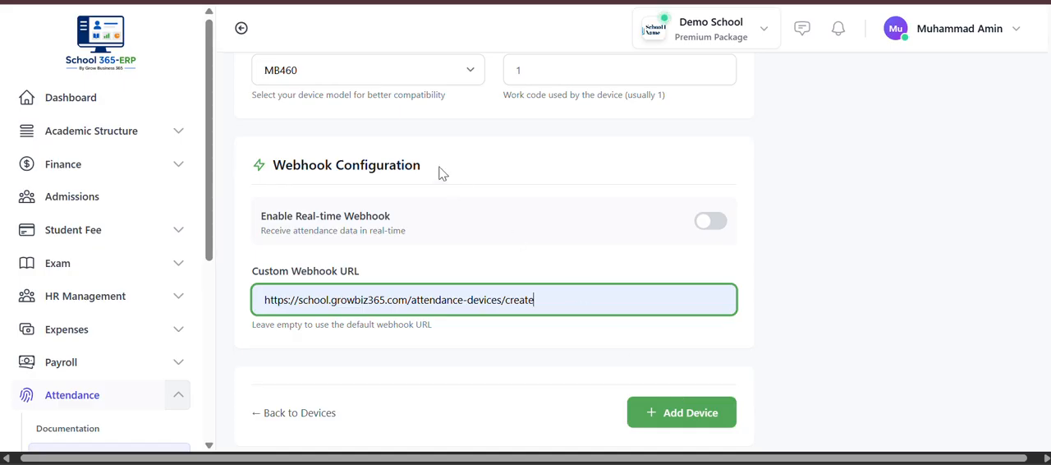
# - Leave the new device form without saving and review the attendance logs page with its summary cards and filters
pyautogui.scroll(7, 440, 168)
pyautogui.hotkey('alt', 'Left')
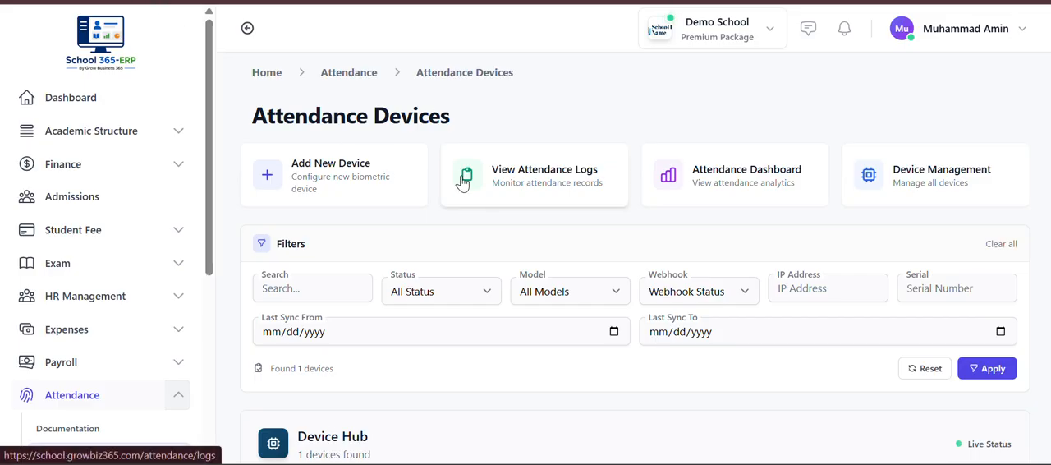
pyautogui.click(523, 191)
pyautogui.scroll(-1, 523, 189)
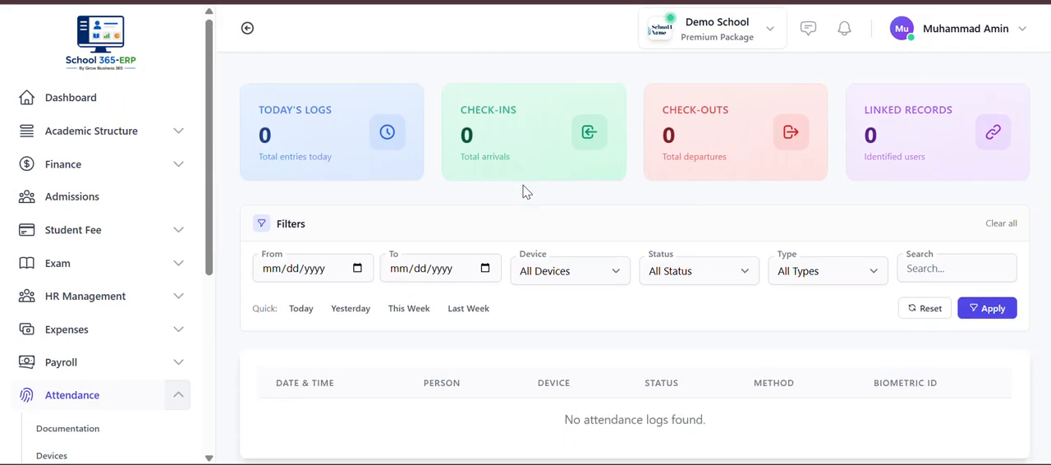
pyautogui.scroll(1, 523, 190)
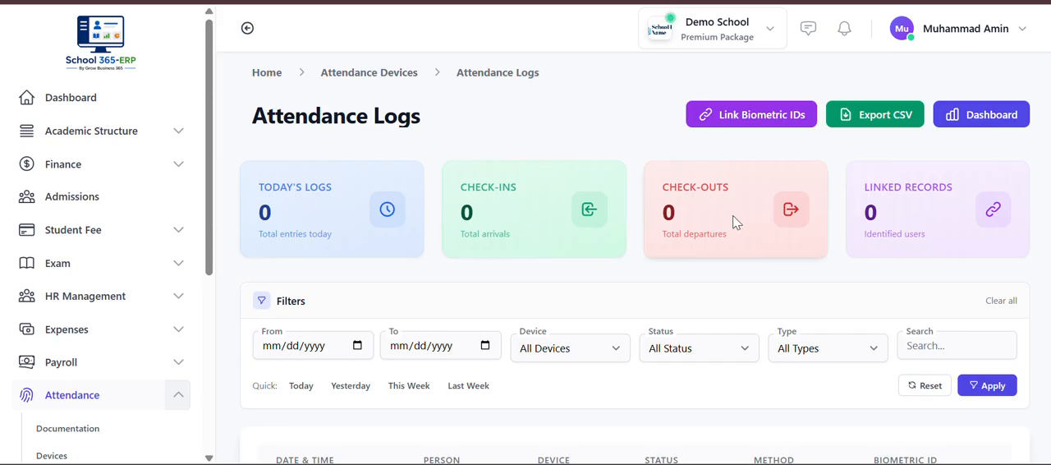
pyautogui.scroll(-1, 614, 271)
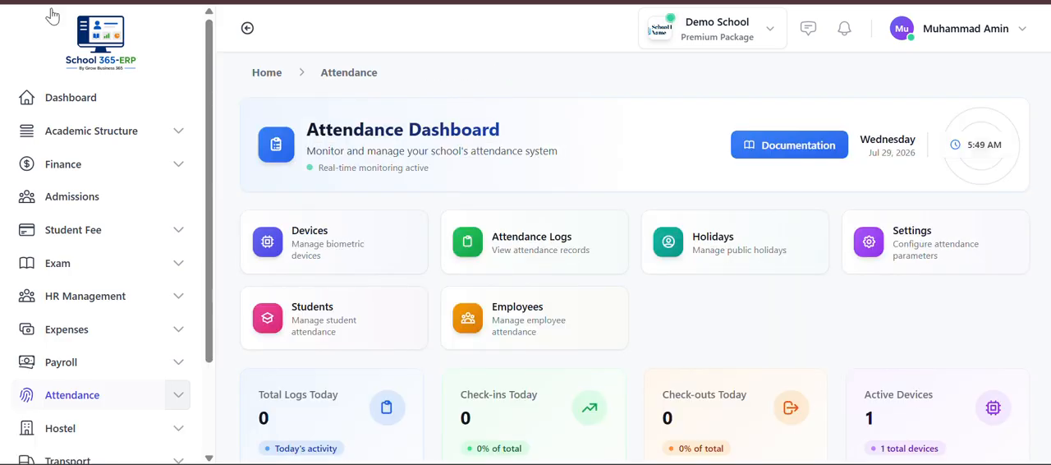
pyautogui.click(540, 270)
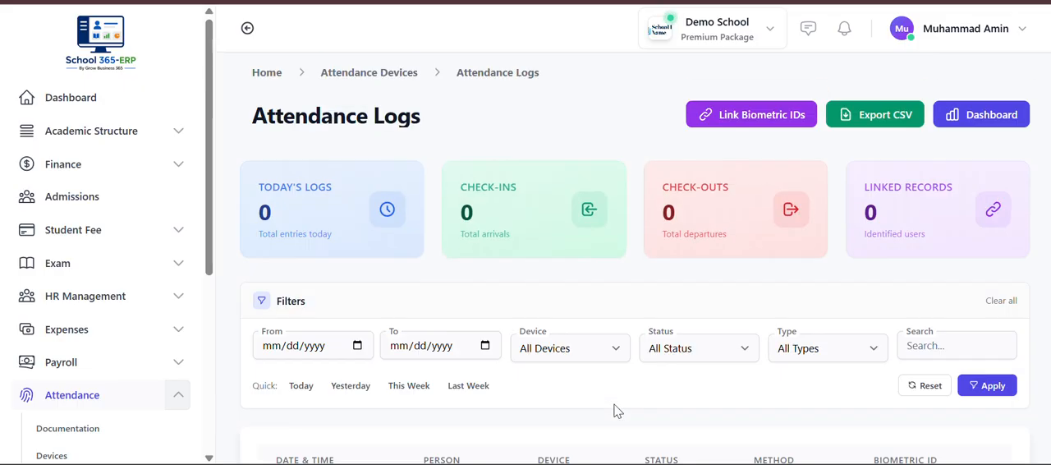
# - Return to the attendance dashboard and open Holiday Management to review the list of holidays
pyautogui.click(72, 395)
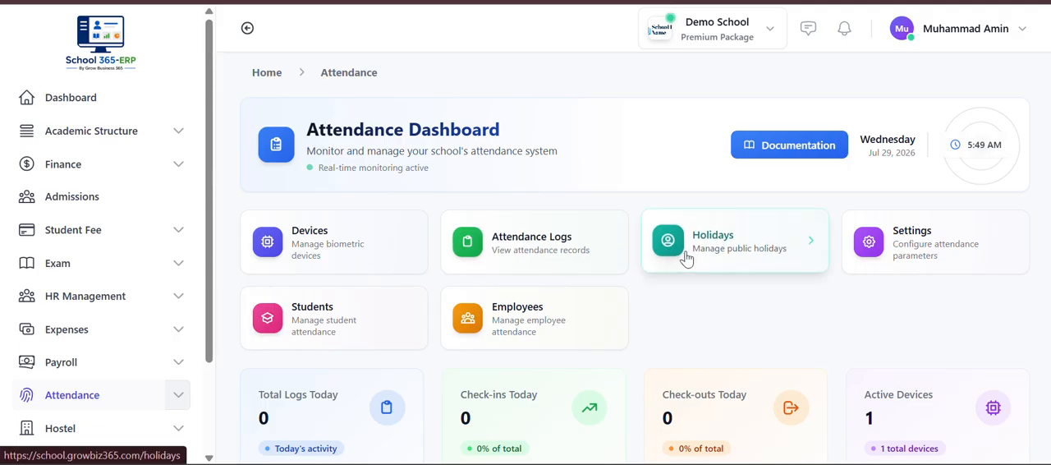
pyautogui.click(687, 259)
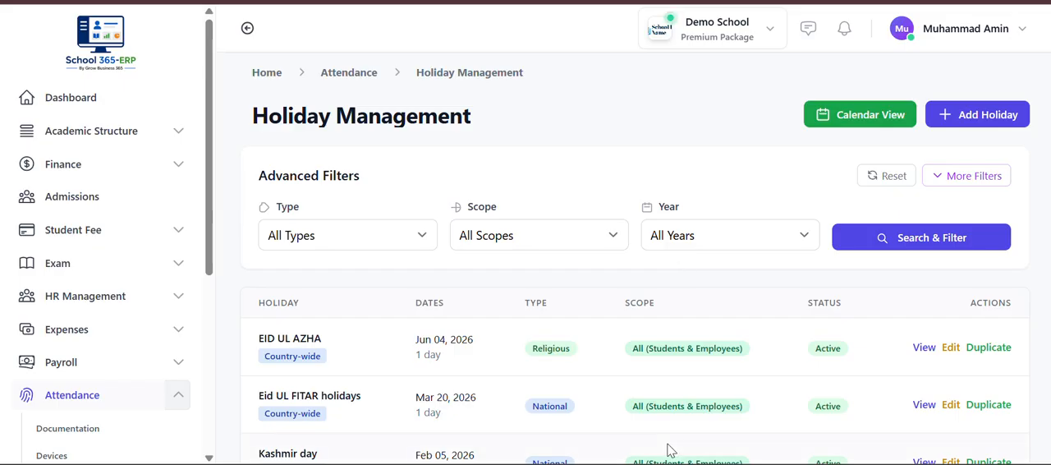
pyautogui.scroll(-1, 669, 446)
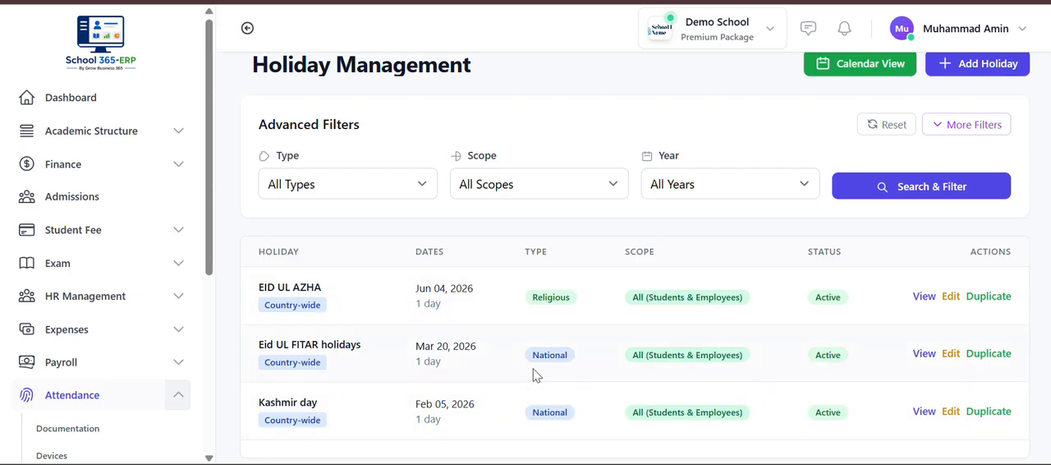
pyautogui.scroll(1, 869, 141)
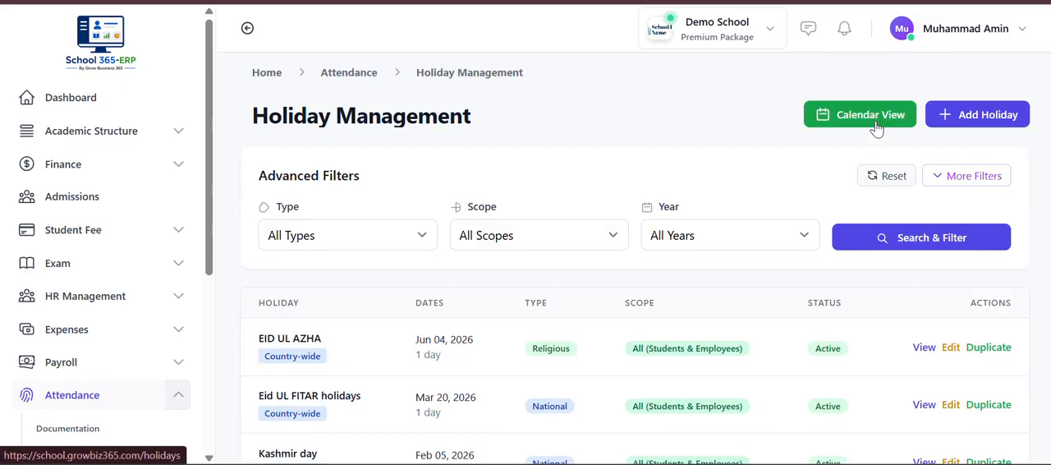
# - Start adding a new holiday and enter independence as the holiday name
pyautogui.click(988, 115)
pyautogui.click(398, 246)
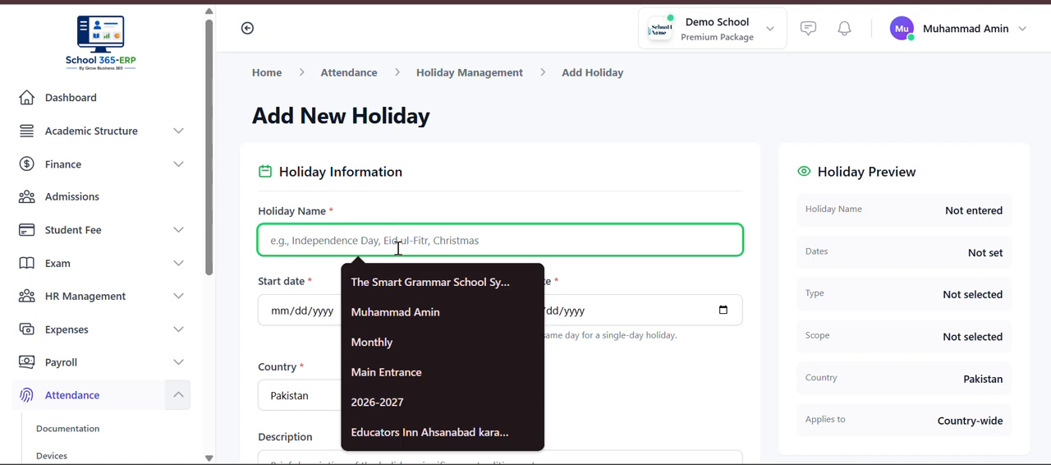
pyautogui.write('ind')
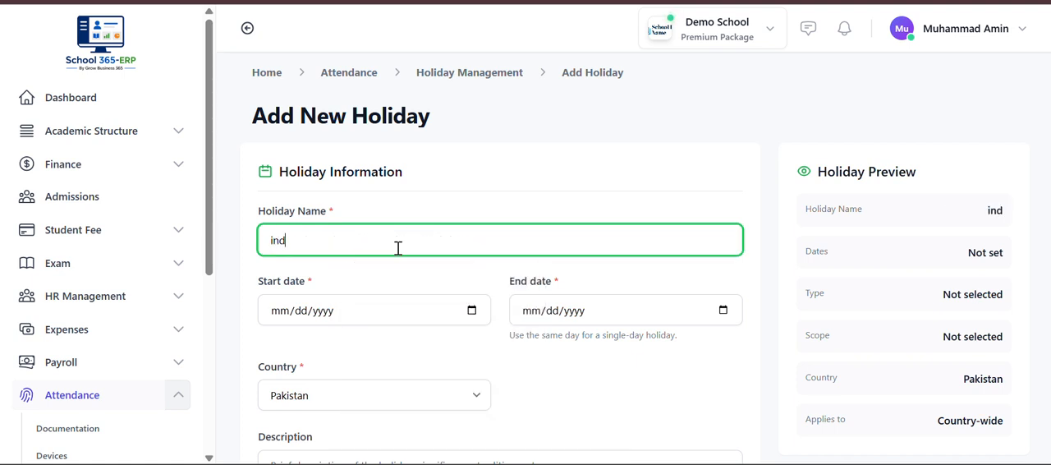
pyautogui.write('ependence')
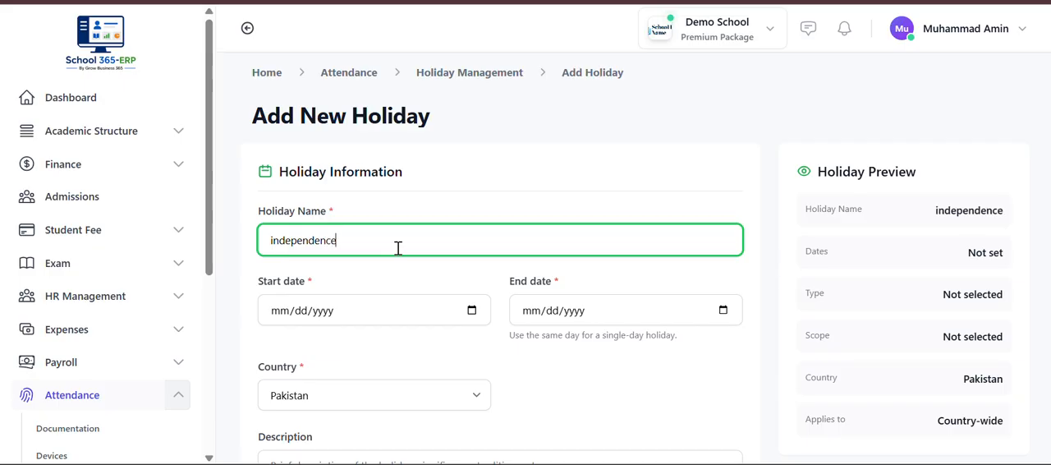
pyautogui.scroll(-1, 398, 248)
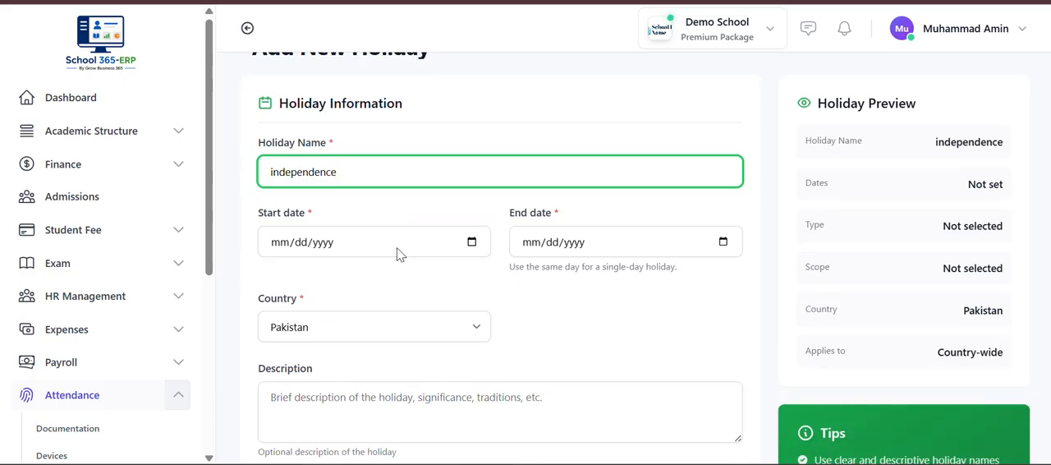
# - Set both the start date and the end date of the holiday to 08/14/2026
pyautogui.click(284, 246)
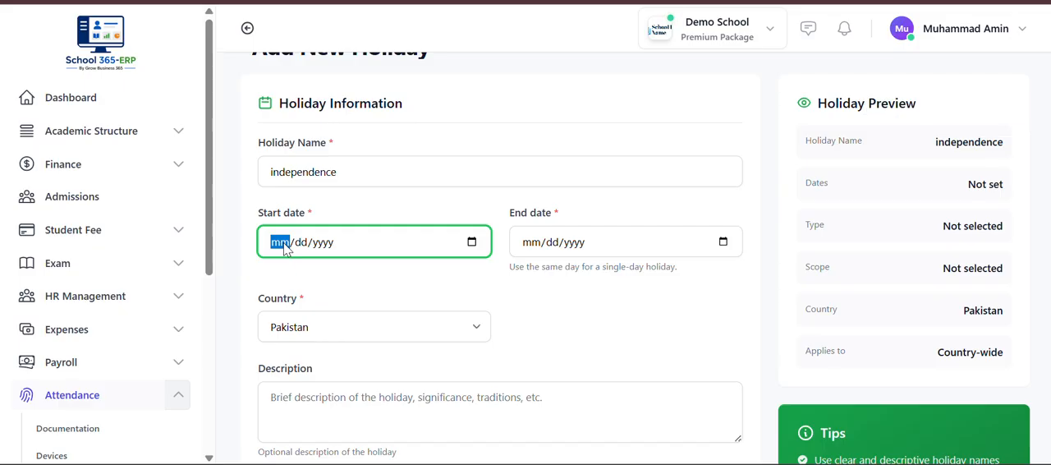
pyautogui.write('08/')
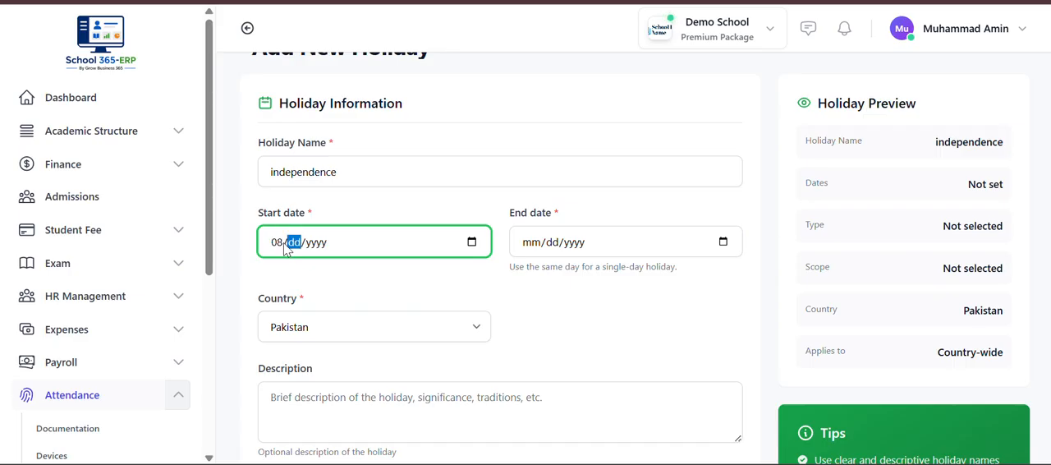
pyautogui.write('14/')
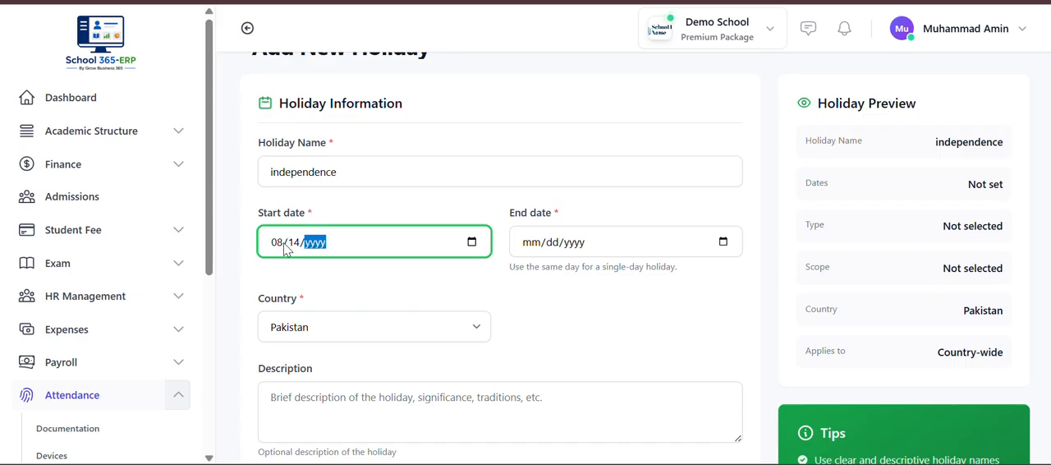
pyautogui.write('2026')
pyautogui.click(539, 247)
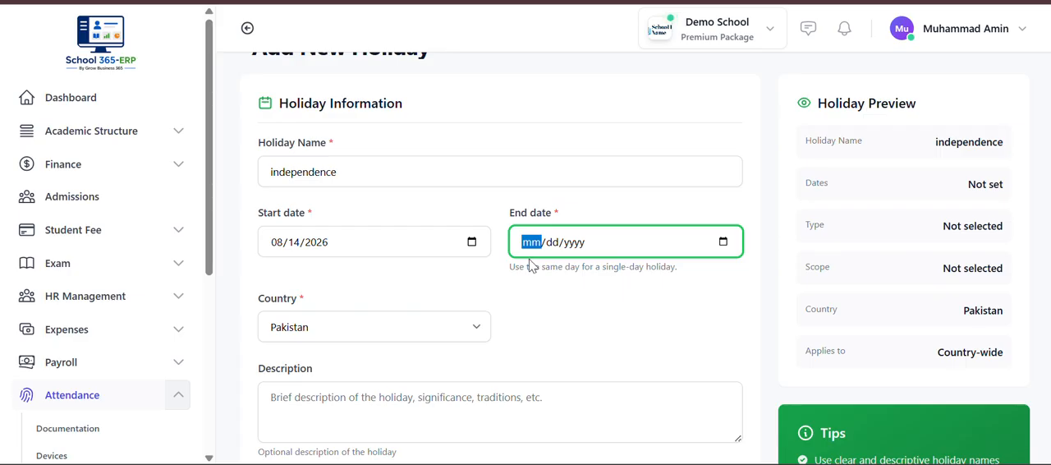
pyautogui.write('08140')
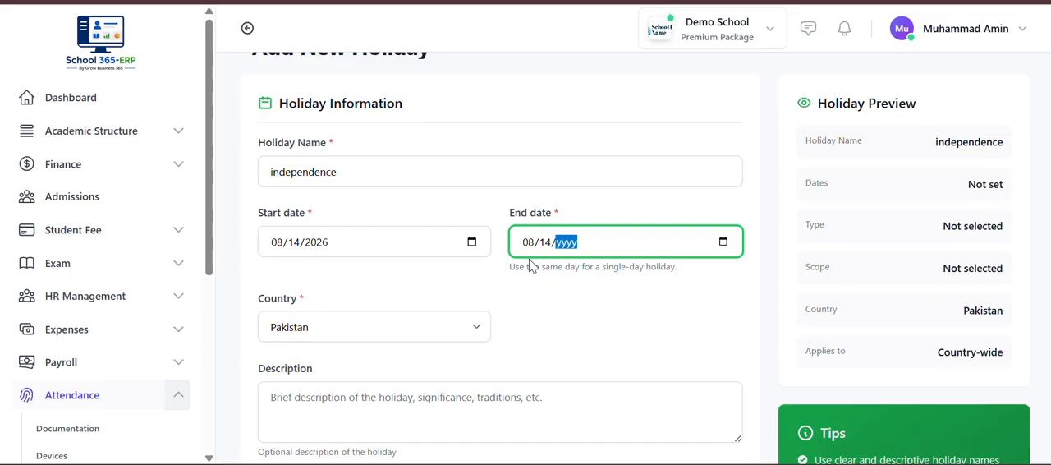
pyautogui.write('2026')
pyautogui.click(630, 326)
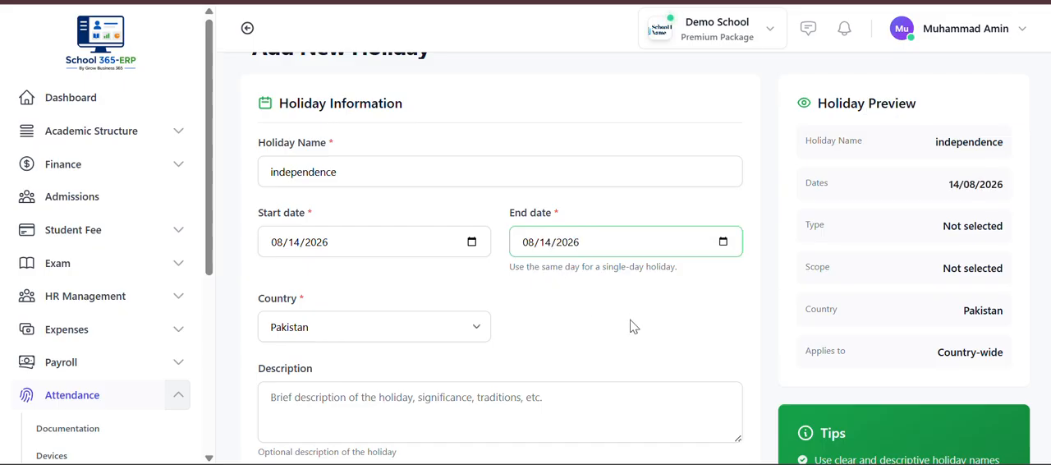
# - Classify the holiday as a National Holiday with the scope All (Students & Employees)
pyautogui.scroll(-1, 632, 326)
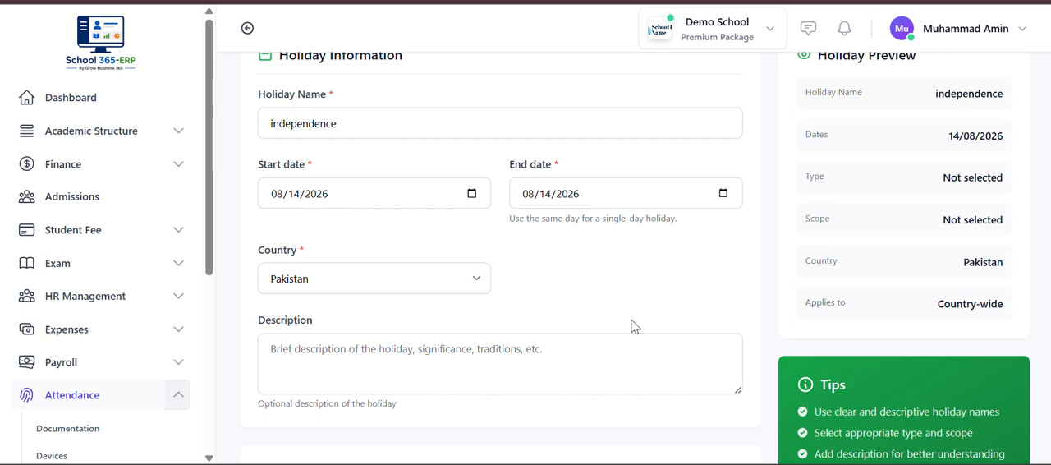
pyautogui.scroll(-1, 555, 270)
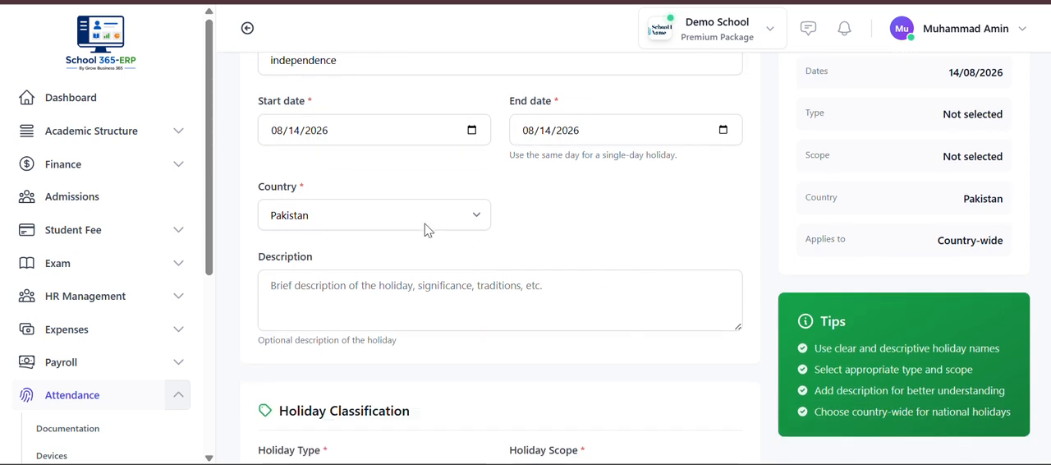
pyautogui.scroll(-2, 425, 230)
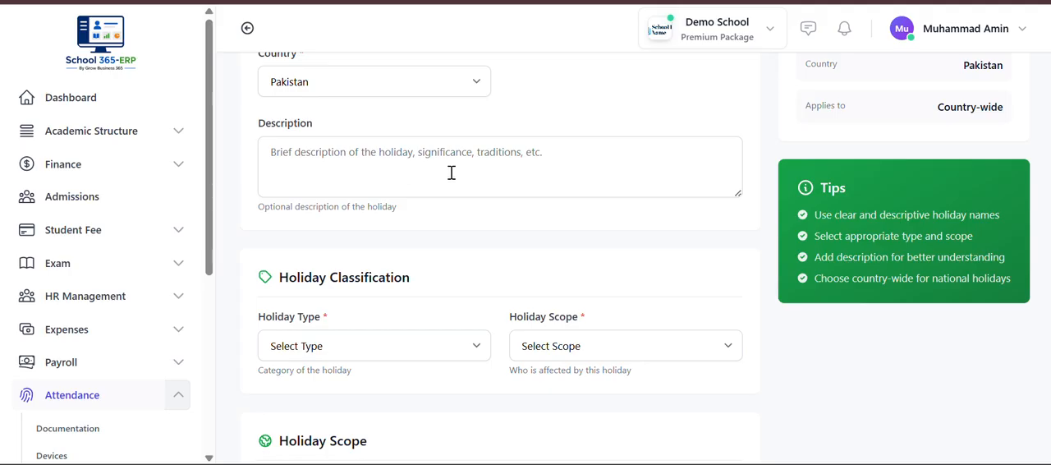
pyautogui.click(413, 347)
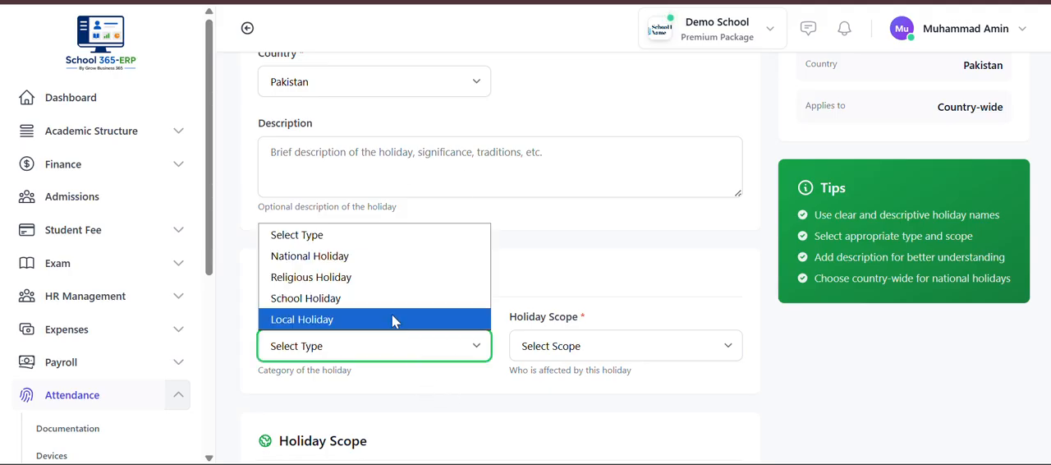
pyautogui.click(375, 263)
pyautogui.click(588, 345)
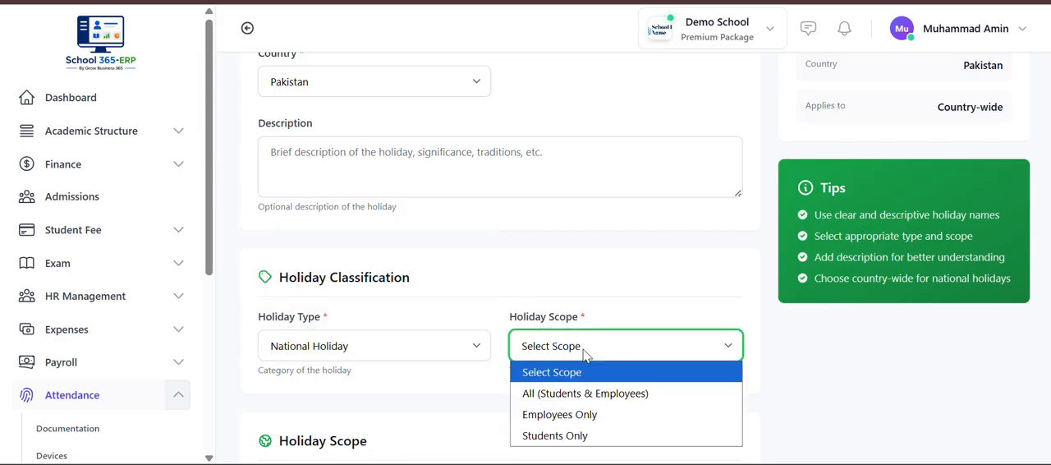
pyautogui.scroll(-1, 582, 348)
pyautogui.click(580, 307)
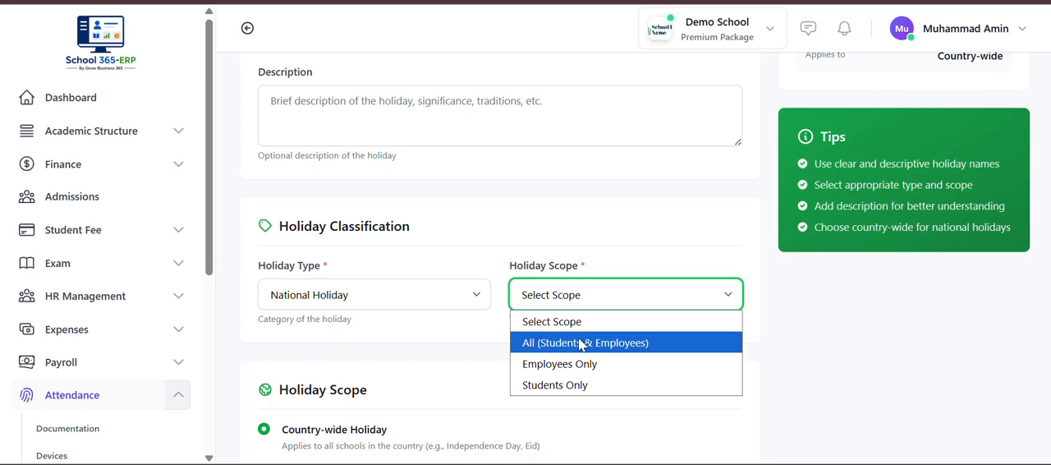
pyautogui.click(579, 344)
# - Create the holiday as country-wide and check the holiday list before returning to the attendance dashboard
pyautogui.scroll(-3, 580, 345)
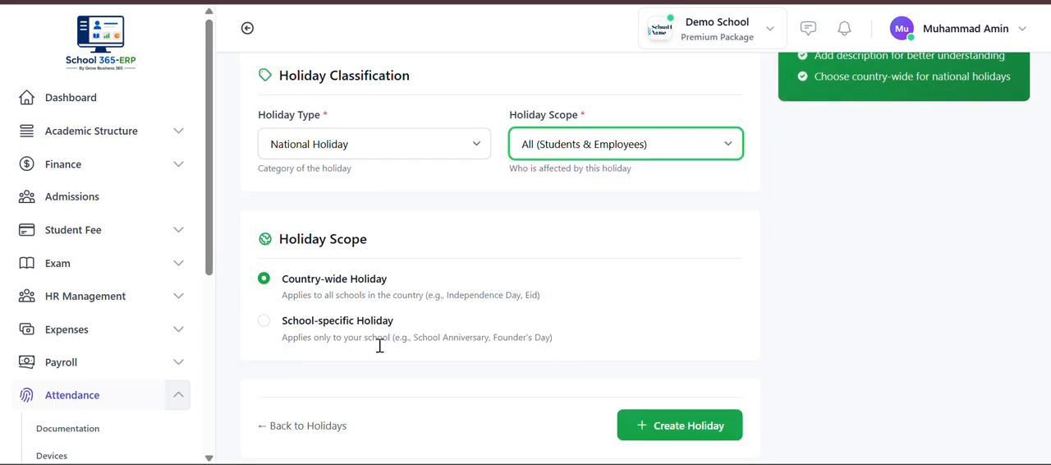
pyautogui.click(660, 432)
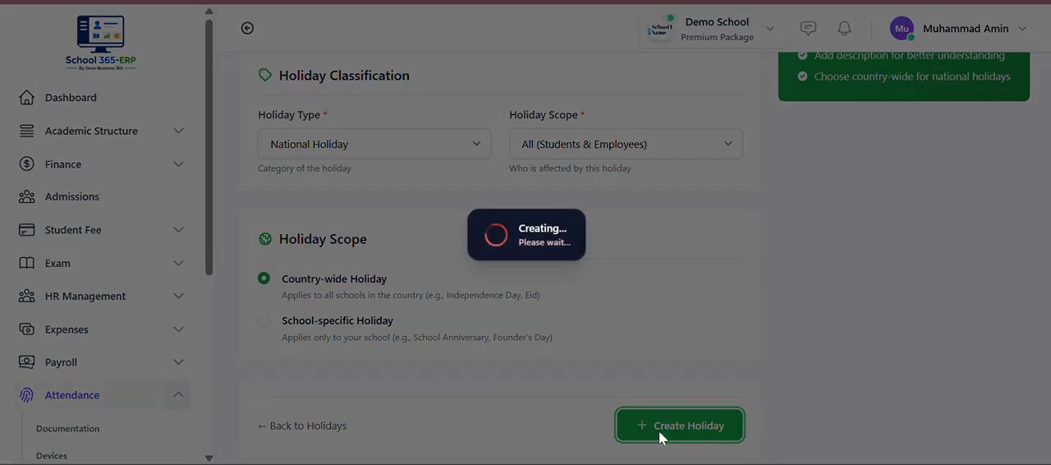
pyautogui.scroll(-2, 546, 362)
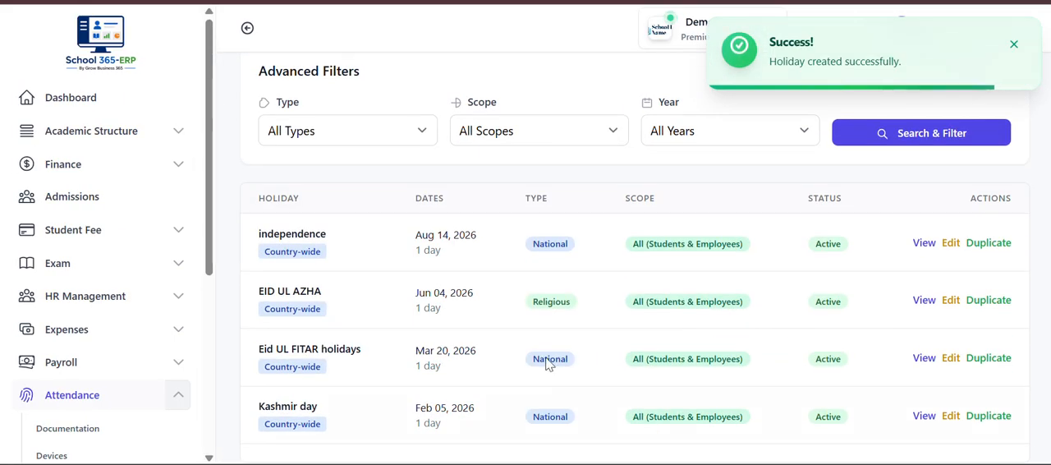
pyautogui.scroll(2, 771, 289)
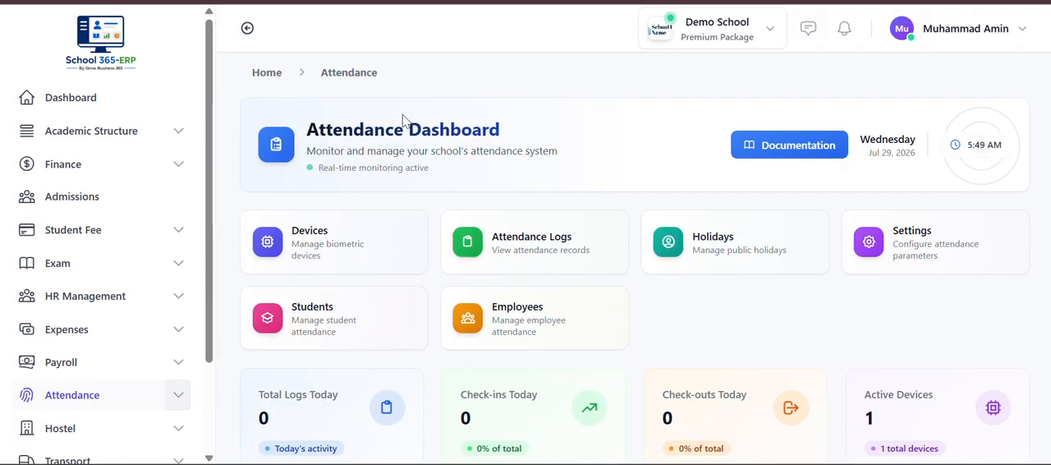
# - Open the attendance settings and examine the school timing fields, including the start time and late arrival threshold
pyautogui.click(960, 267)
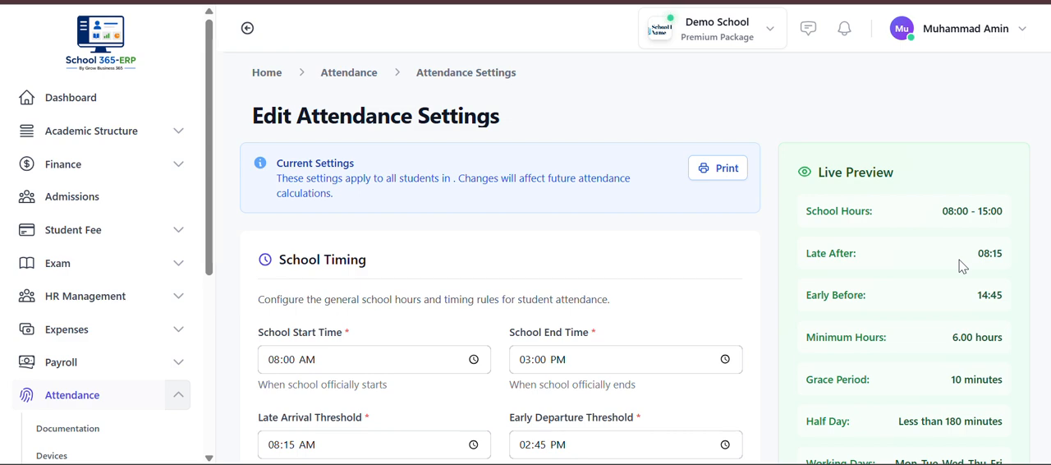
pyautogui.scroll(-3, 962, 265)
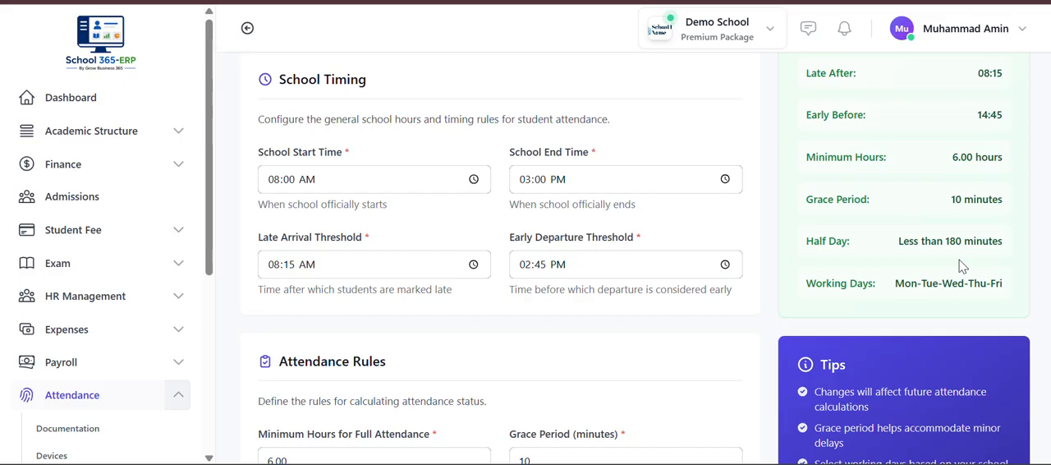
pyautogui.scroll(-1, 963, 265)
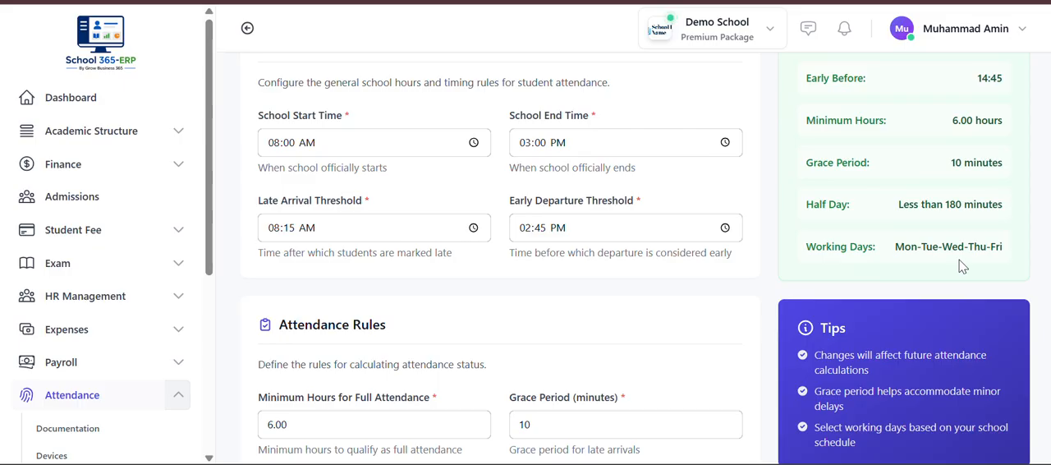
pyautogui.scroll(-1, 961, 266)
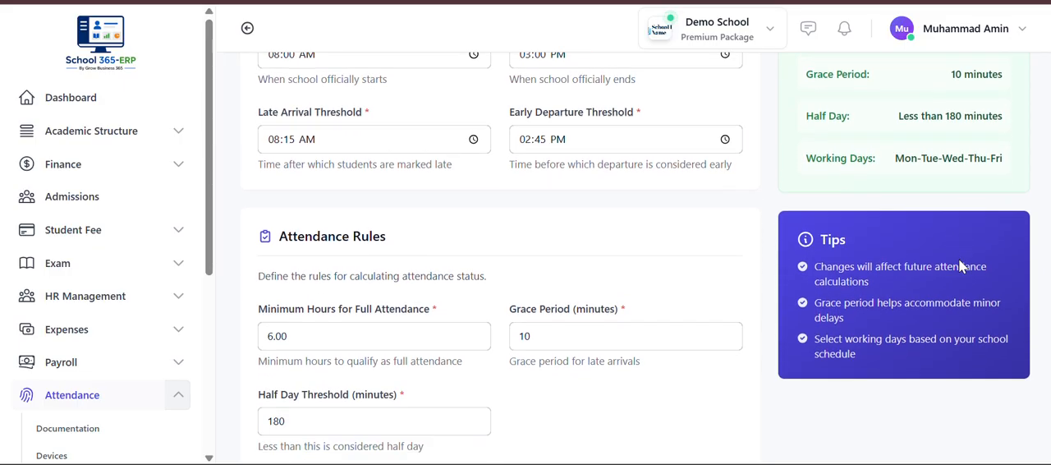
pyautogui.scroll(-1, 575, 251)
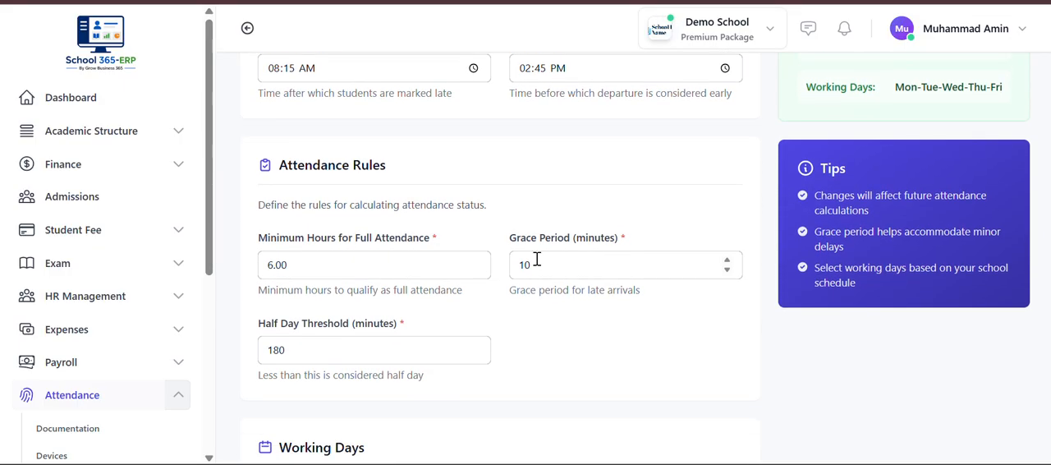
pyautogui.scroll(3, 335, 253)
pyautogui.click(349, 239)
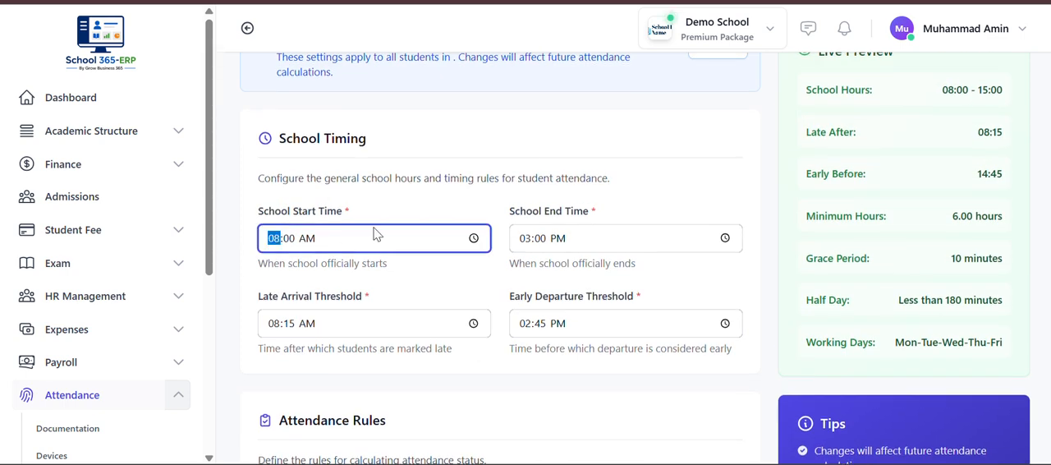
pyautogui.click(420, 334)
pyautogui.scroll(-2, 419, 334)
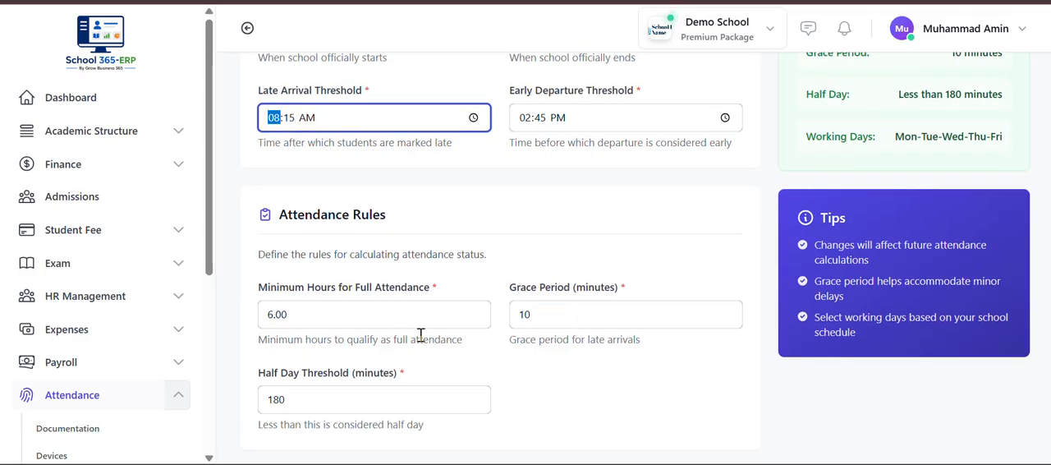
# - Examine the attendance rules, especially the half day threshold, and the selection of working days
pyautogui.scroll(-1, 418, 335)
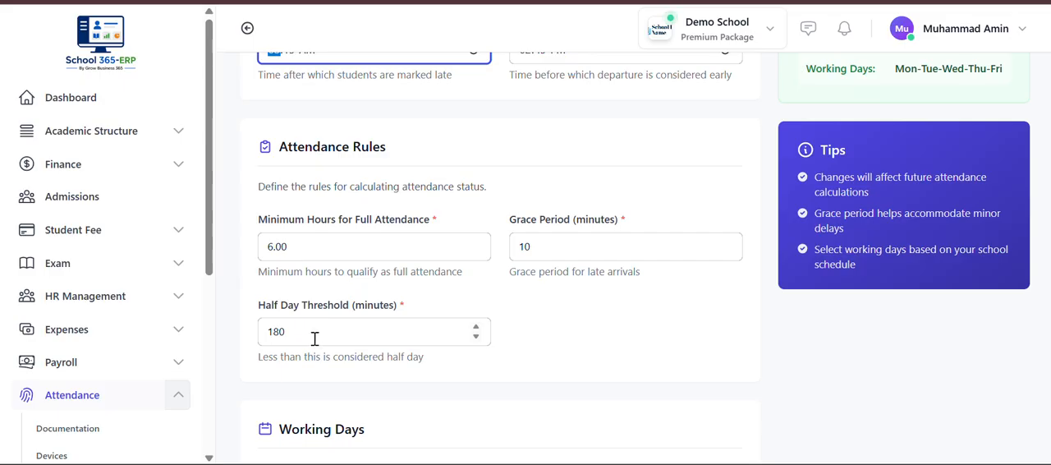
pyautogui.doubleClick(277, 331)
pyautogui.click(609, 347)
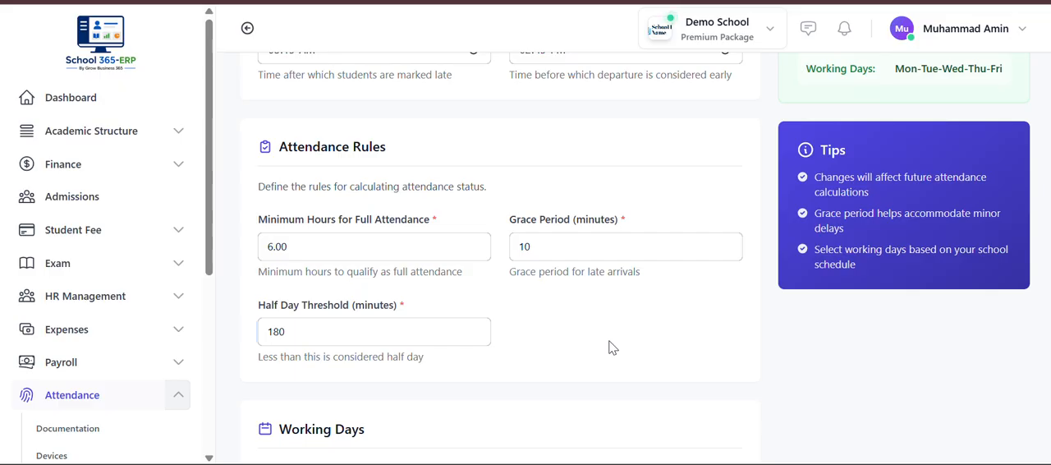
pyautogui.scroll(-1, 609, 346)
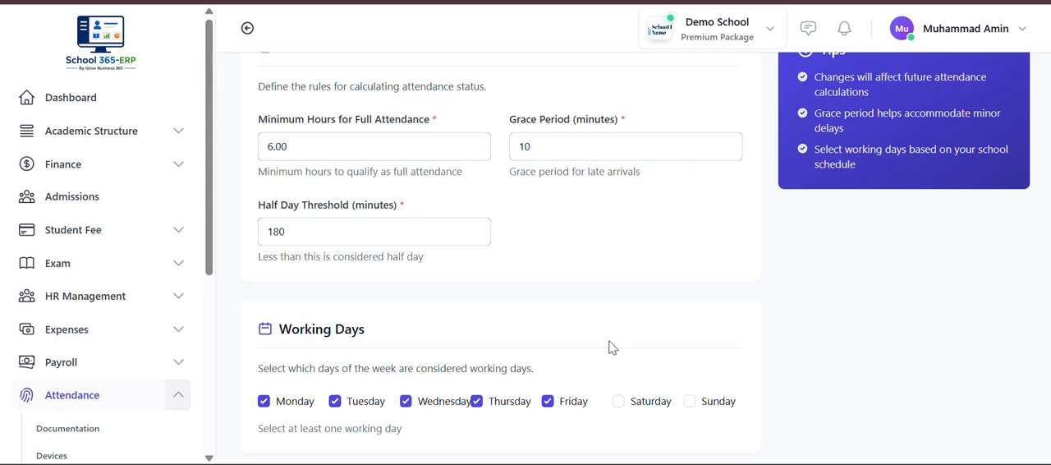
pyautogui.scroll(-1, 608, 347)
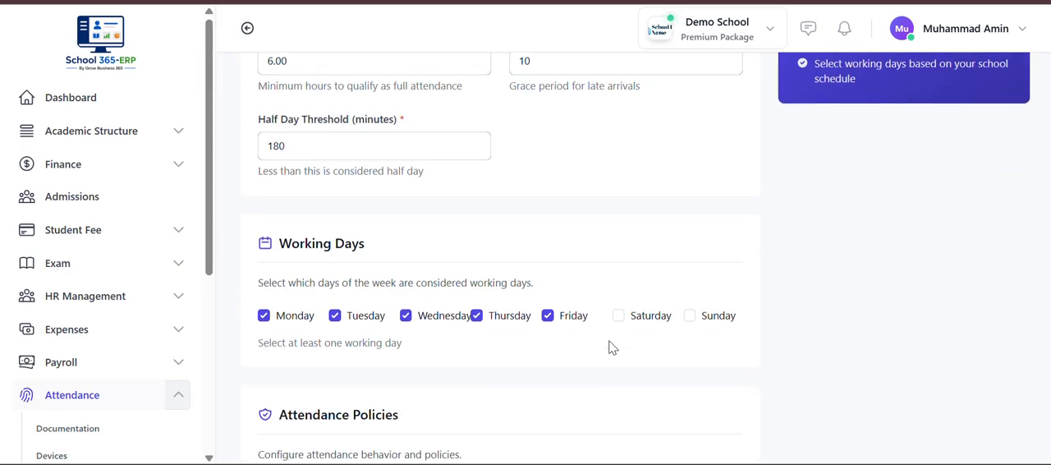
pyautogui.click(336, 154)
pyautogui.scroll(-1, 523, 313)
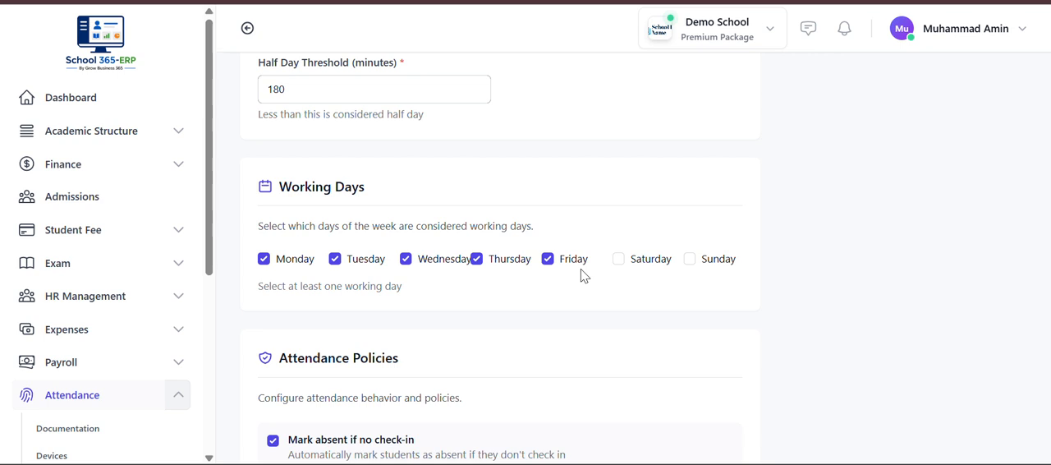
# - Select and clear Saturday again as a working day, and save the attendance settings
pyautogui.click(619, 261)
pyautogui.click(619, 260)
pyautogui.scroll(-5, 622, 261)
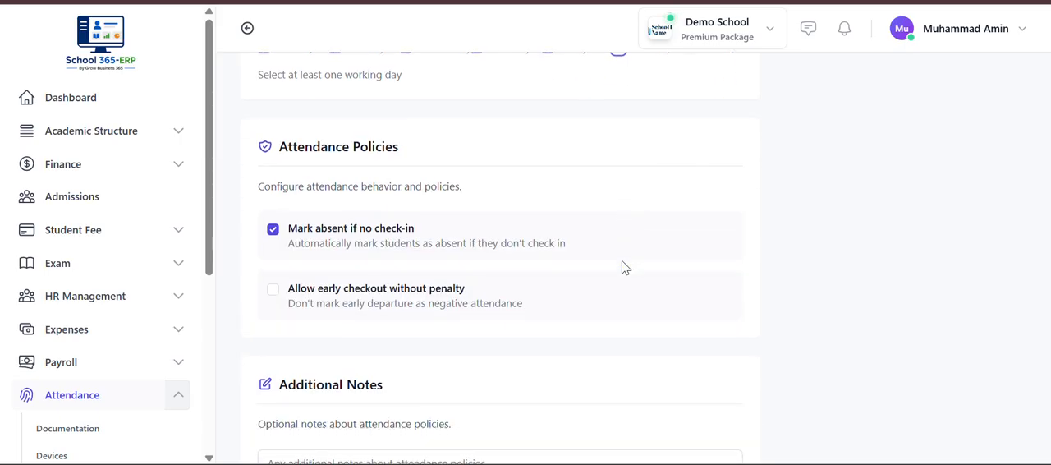
pyautogui.click(719, 428)
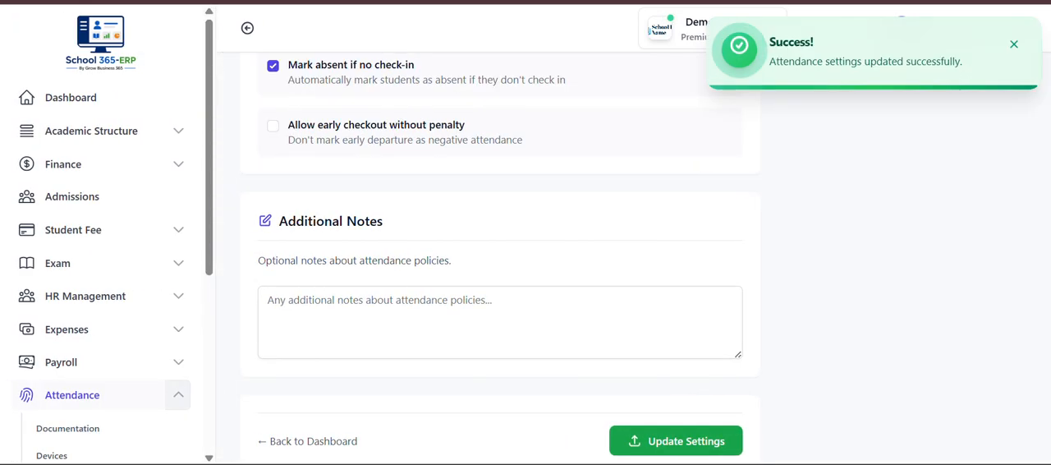
# - Return to the attendance dashboard and open all student attendance records to review the filters and records table
pyautogui.hotkey('alt', 'Left')
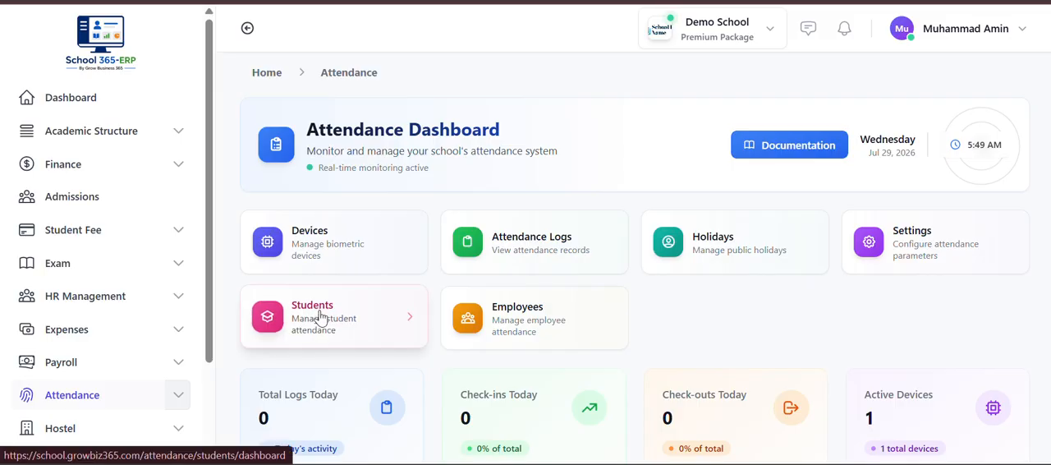
pyautogui.click(321, 317)
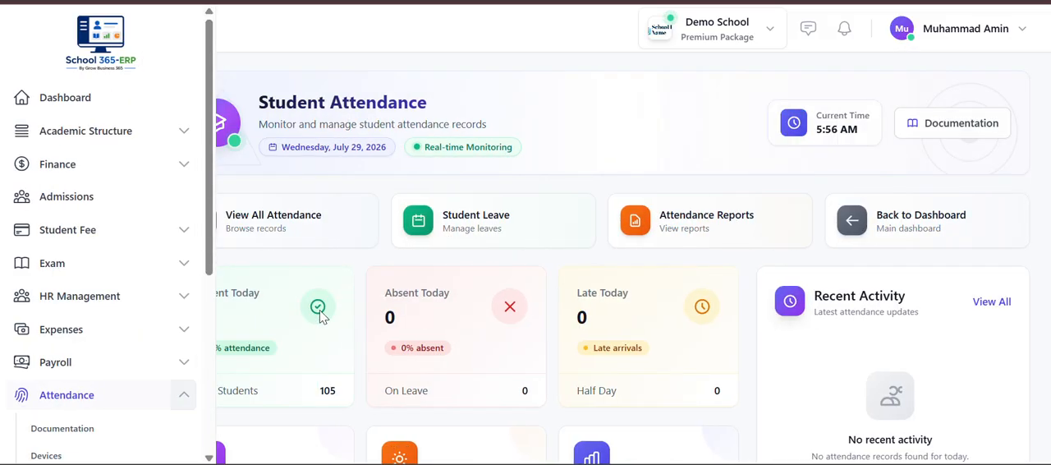
pyautogui.click(297, 226)
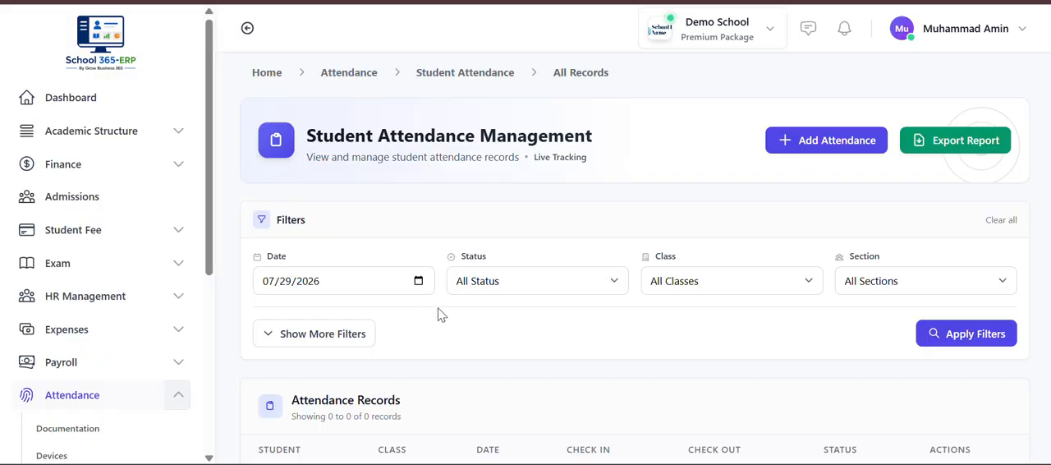
pyautogui.scroll(-2, 506, 325)
pyautogui.scroll(1, 506, 325)
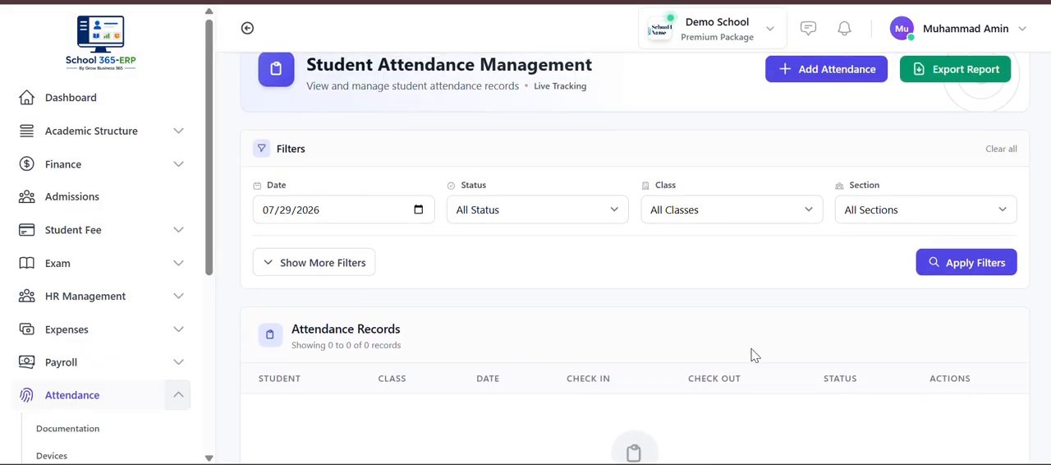
pyautogui.scroll(1, 755, 355)
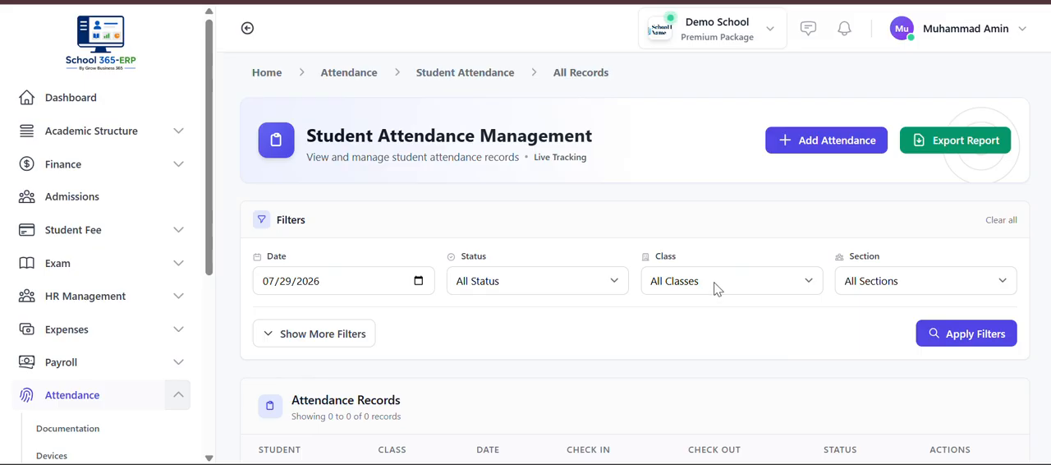
# - Filter the attendance records by Present status, date 07/28/2026 and class Seven, and review the results
pyautogui.click(553, 284)
pyautogui.click(543, 320)
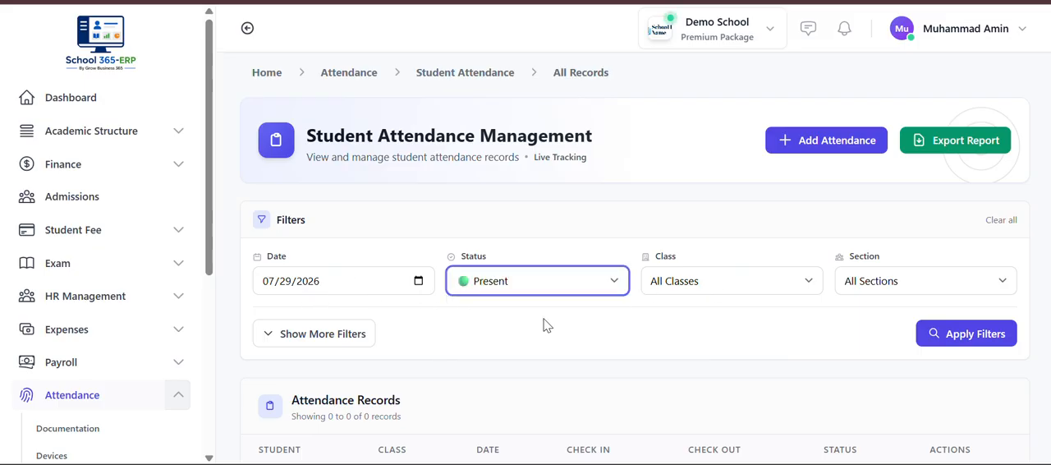
pyautogui.click(686, 276)
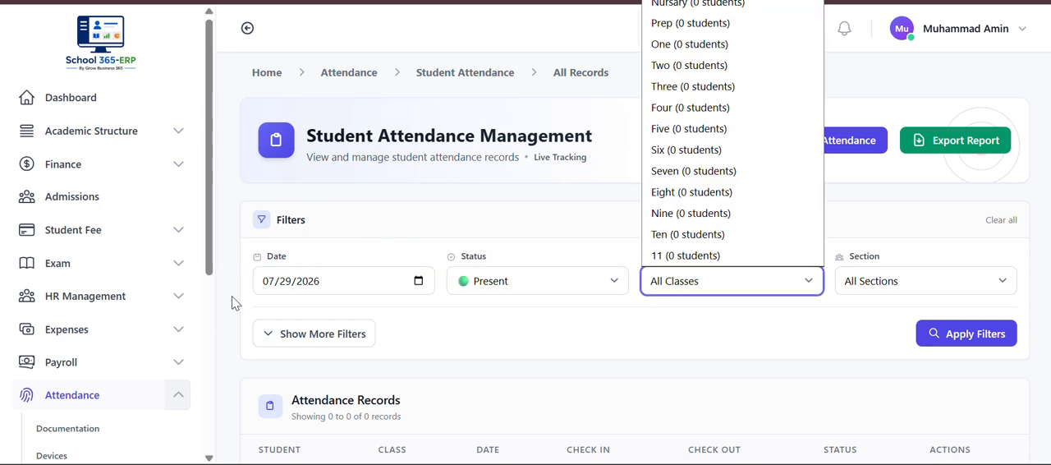
pyautogui.click(288, 294)
pyautogui.click(288, 292)
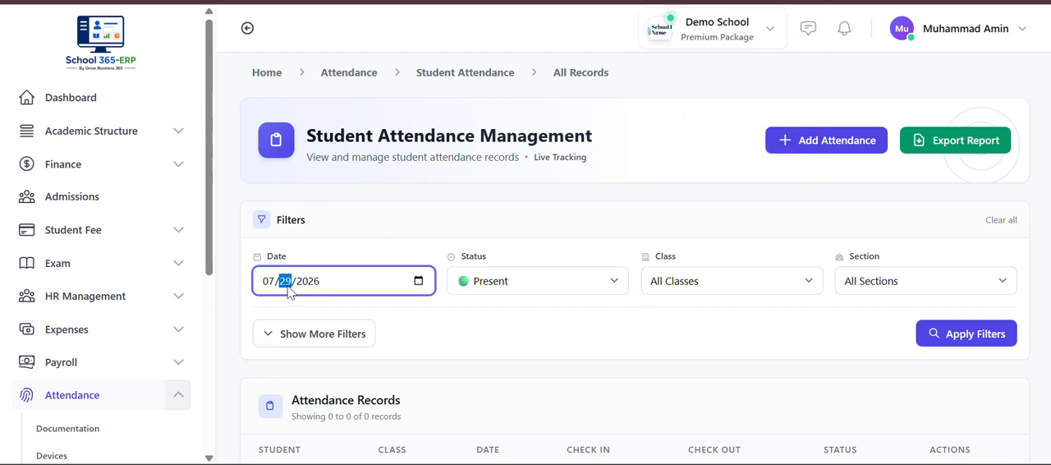
pyautogui.write('28')
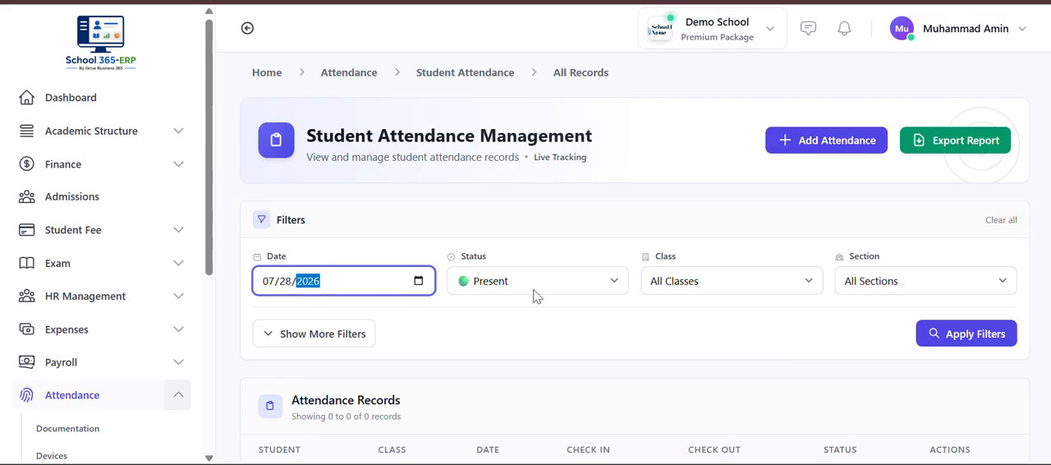
pyautogui.click(662, 285)
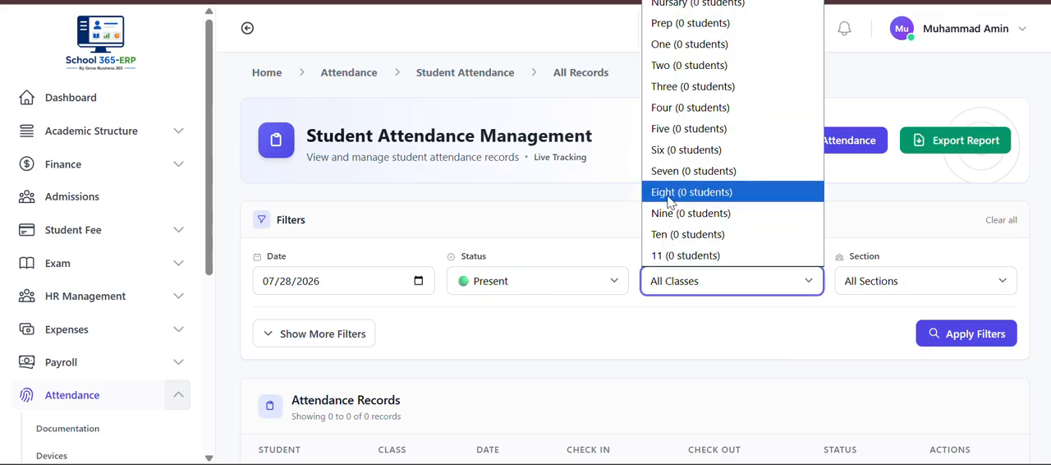
pyautogui.click(690, 171)
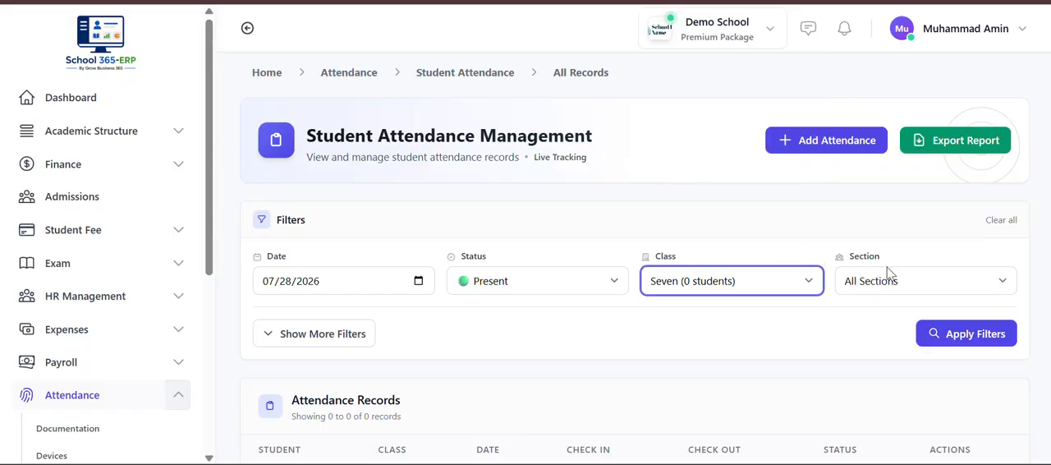
pyautogui.click(948, 337)
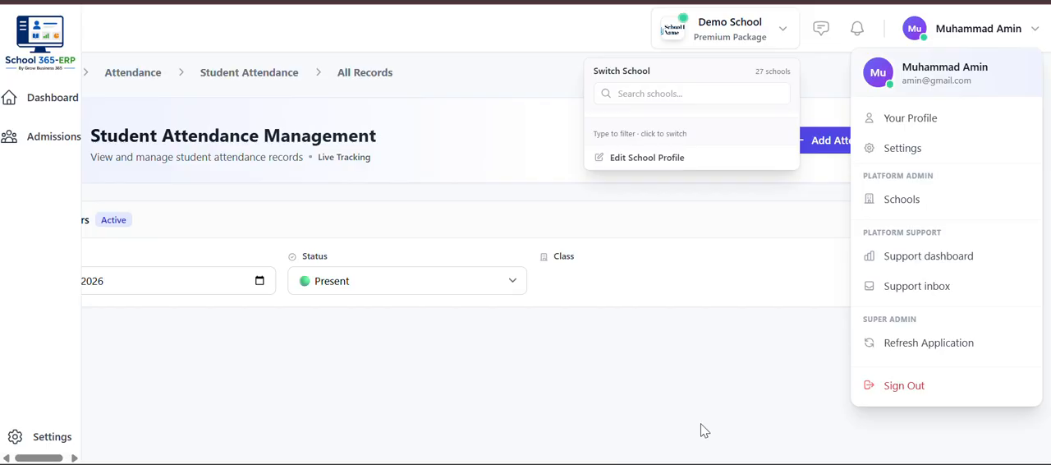
pyautogui.scroll(-3, 701, 424)
pyautogui.scroll(3, 701, 424)
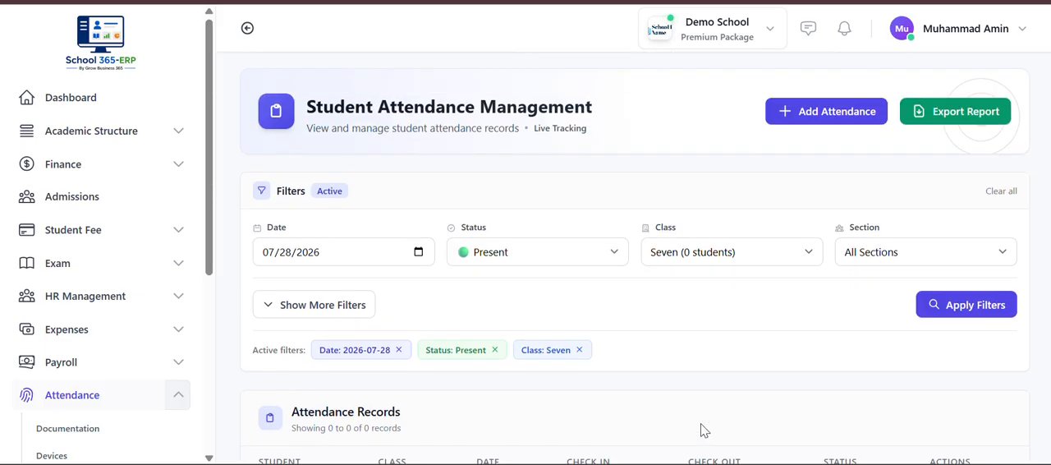
# - Change the status filter to Absent, apply it and review the attendance records for class Seven
pyautogui.click(489, 256)
pyautogui.click(496, 316)
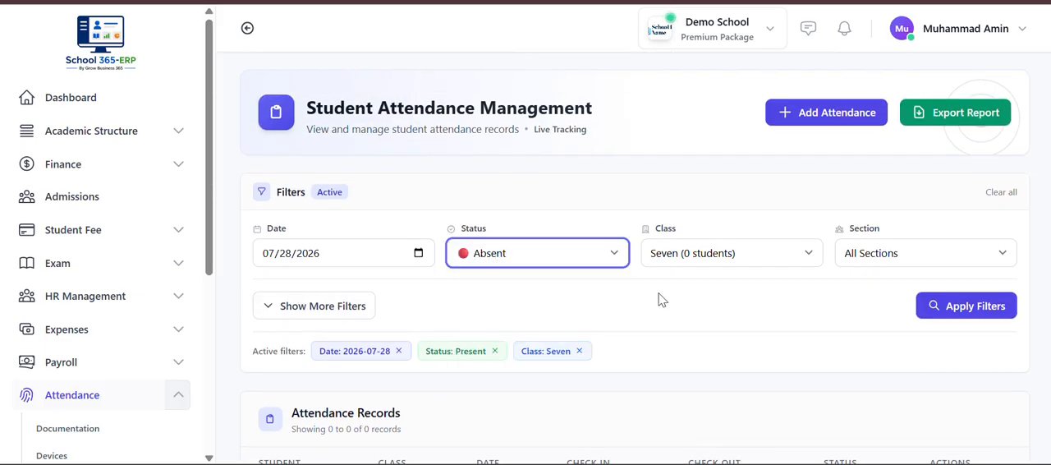
pyautogui.click(935, 307)
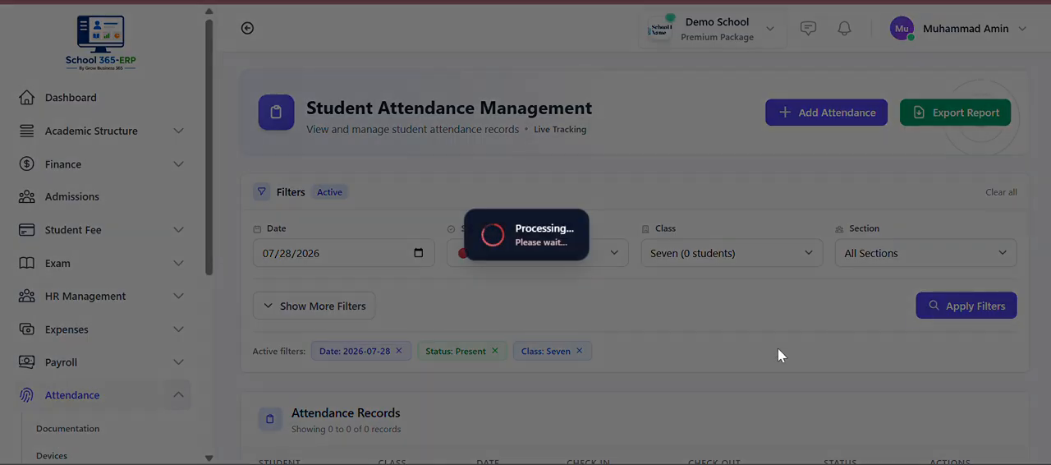
pyautogui.scroll(-3, 717, 351)
pyautogui.scroll(3, 717, 351)
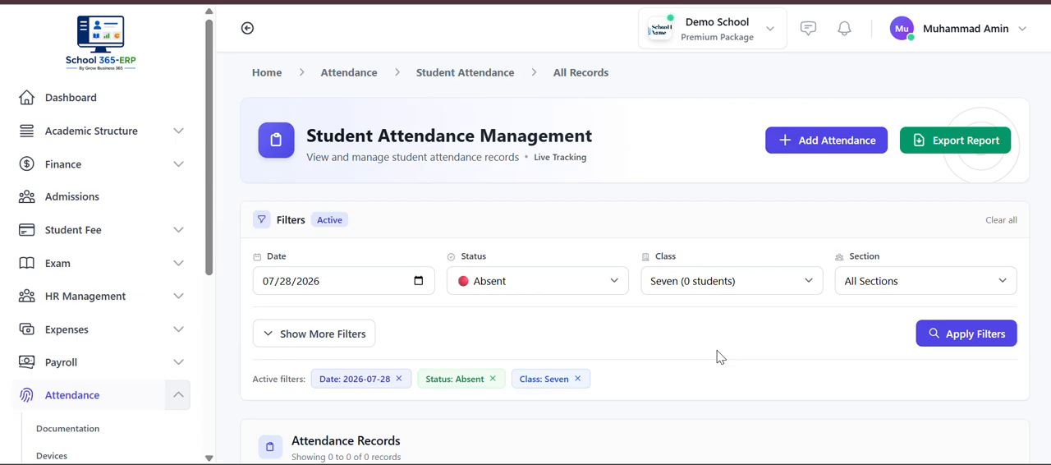
pyautogui.scroll(-1, 717, 357)
pyautogui.scroll(-1, 764, 277)
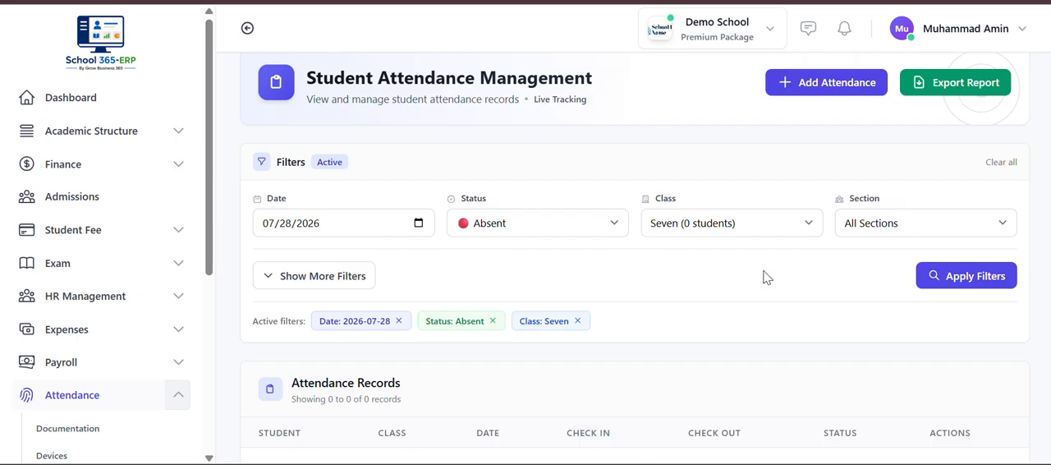
pyautogui.scroll(1, 764, 278)
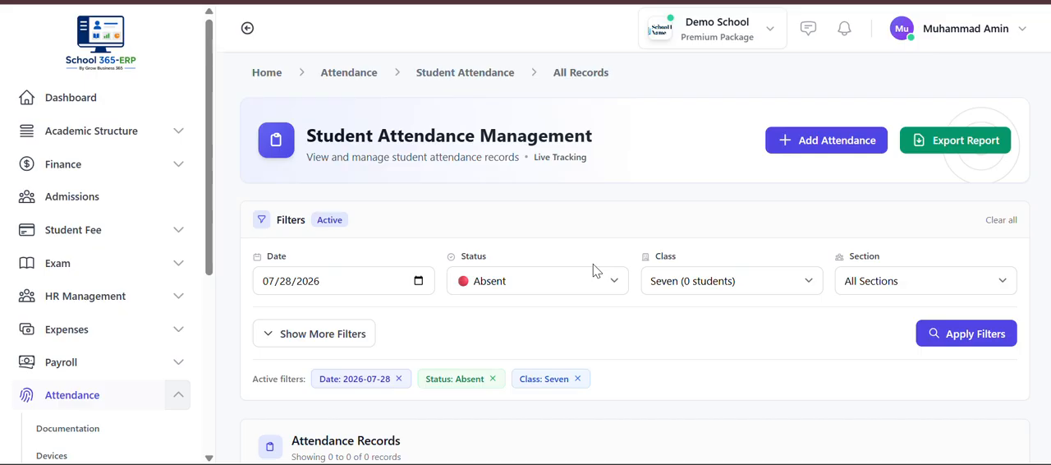
# - Examine the options of the status filter while keeping Absent, and look over the filtered records page
pyautogui.click(580, 286)
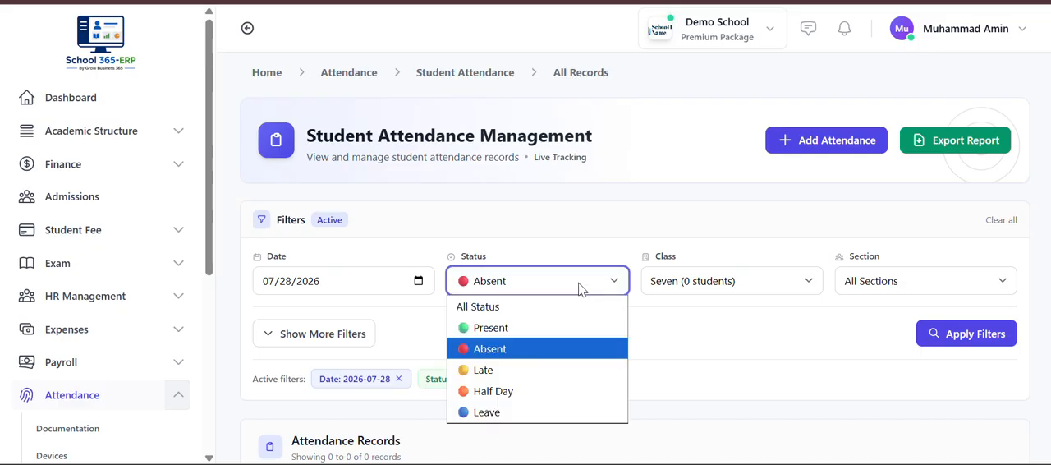
pyautogui.click(579, 287)
pyautogui.scroll(-1, 579, 288)
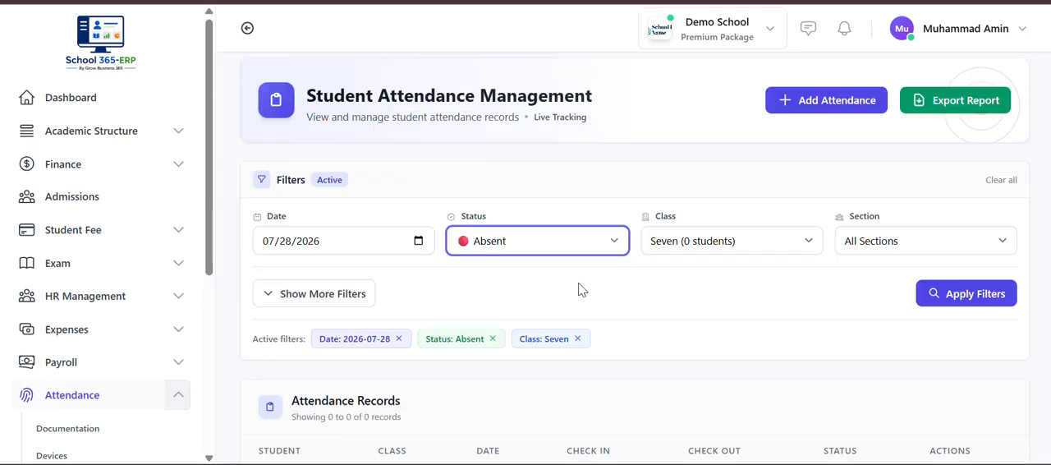
pyautogui.scroll(1, 580, 288)
pyautogui.scroll(-3, 479, 250)
pyautogui.scroll(3, 479, 249)
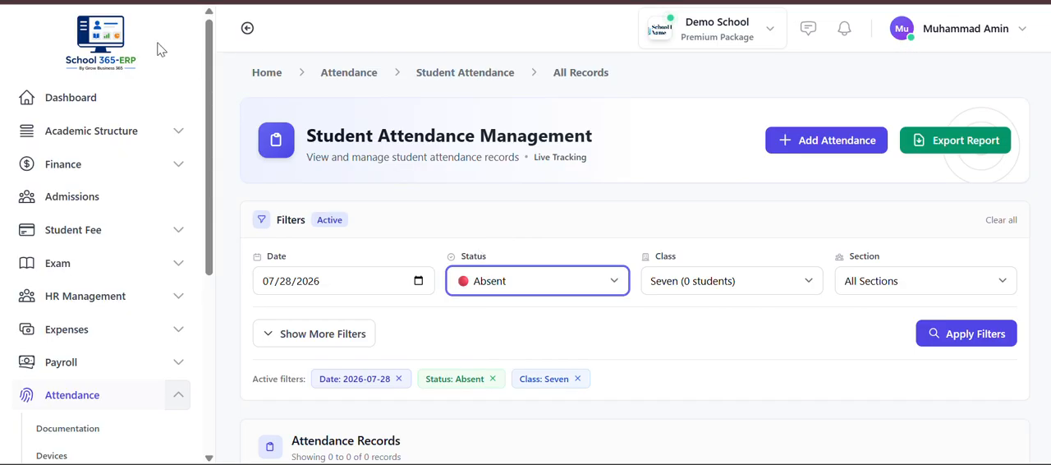
# - Start a new student attendance entry and load the students of class Seven, section blue
pyautogui.click(858, 149)
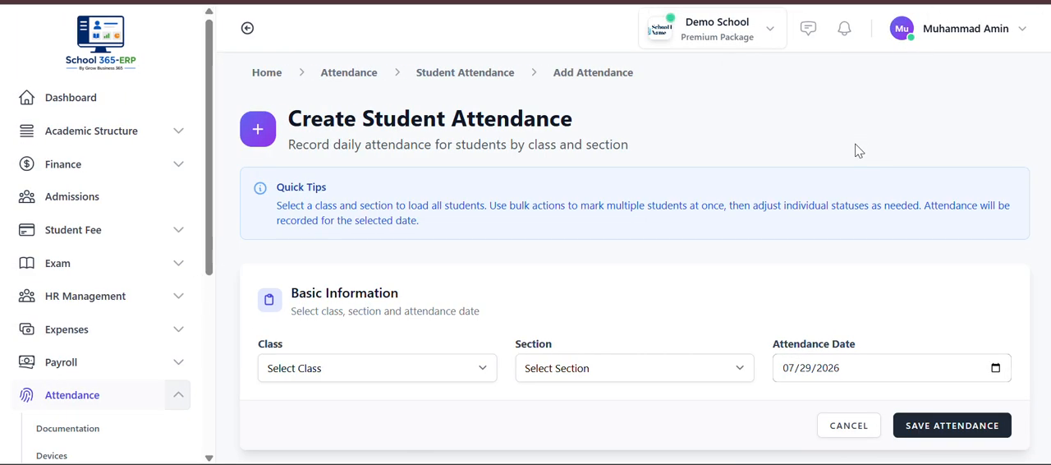
pyautogui.click(483, 370)
pyautogui.click(388, 265)
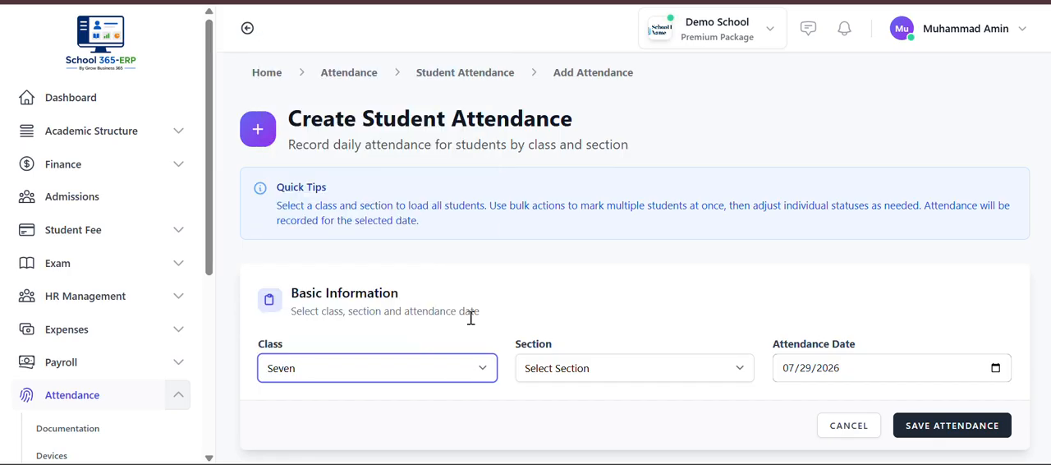
pyautogui.click(563, 370)
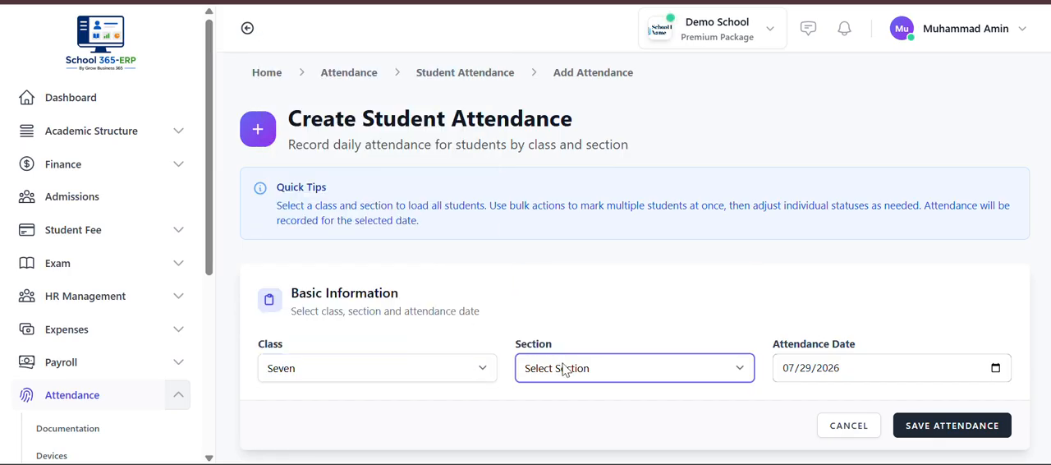
pyautogui.click(560, 312)
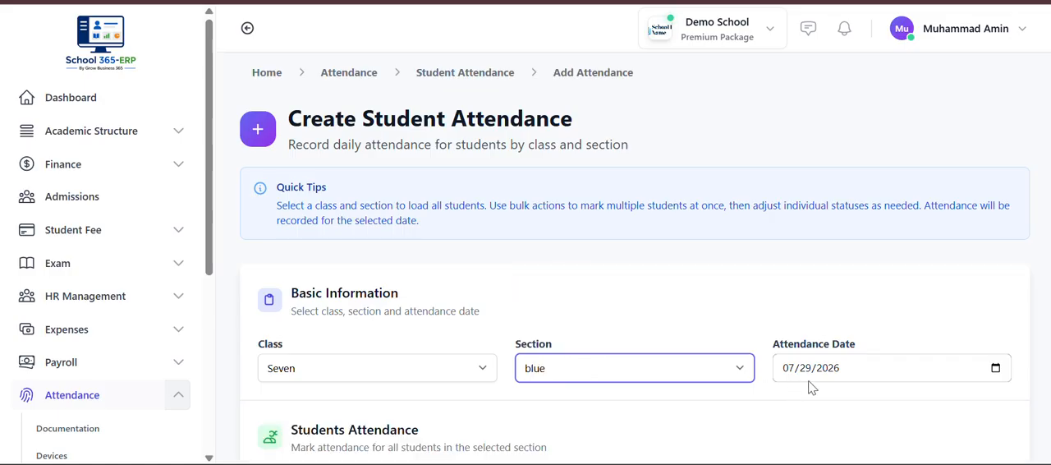
pyautogui.scroll(-3, 839, 374)
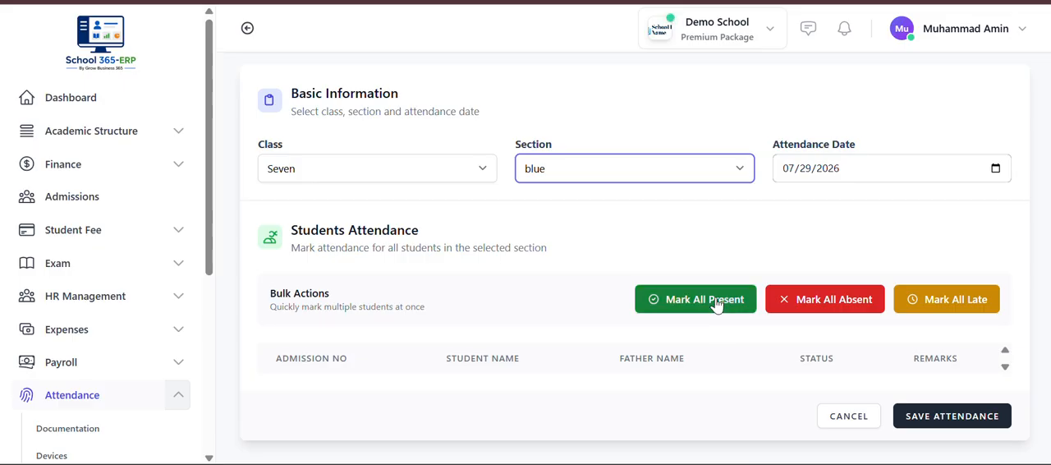
# - Switch the attendance entry to class Two, section blue, and bring up its student list
pyautogui.click(441, 168)
pyautogui.click(376, 303)
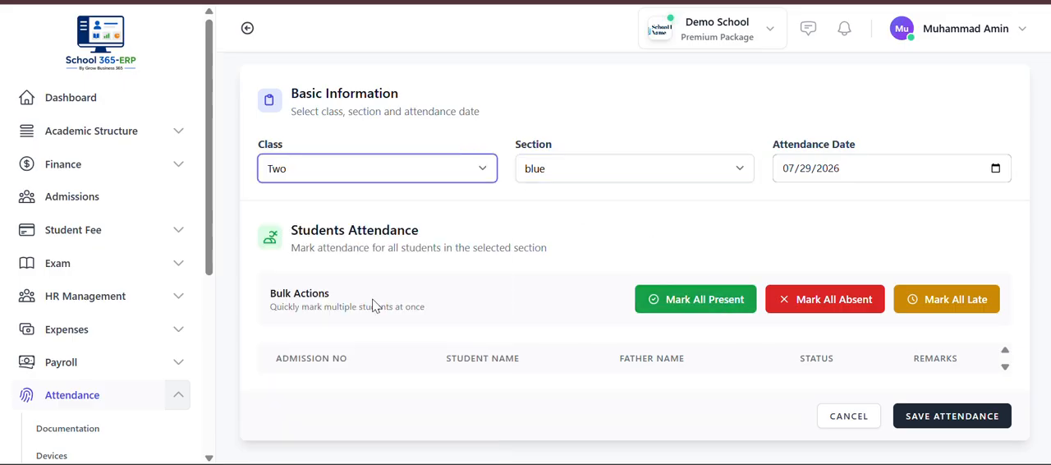
pyautogui.click(542, 168)
pyautogui.click(551, 214)
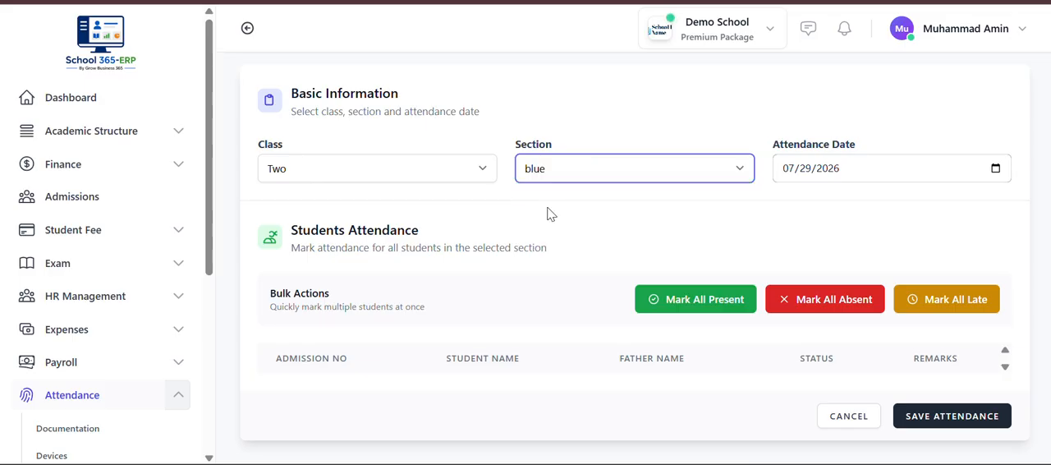
pyautogui.scroll(-1, 843, 359)
pyautogui.scroll(4, 842, 359)
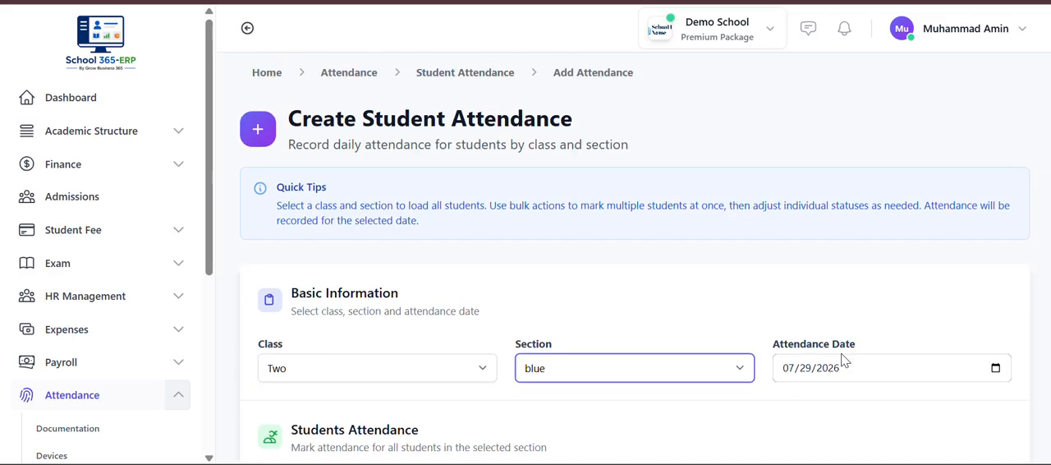
pyautogui.scroll(-2, 845, 361)
pyautogui.scroll(-3, 841, 355)
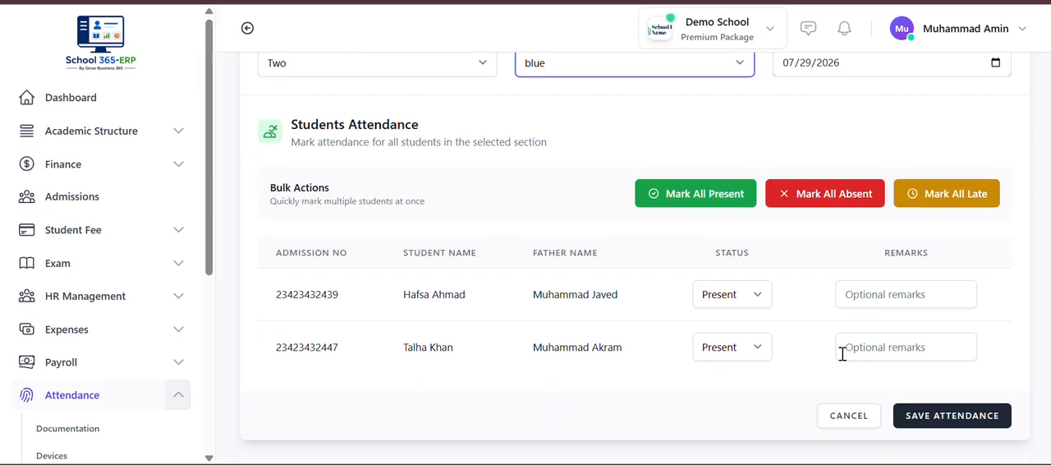
# - Mark both listed students of class Two as Absent and save the attendance
pyautogui.click(727, 304)
pyautogui.click(729, 339)
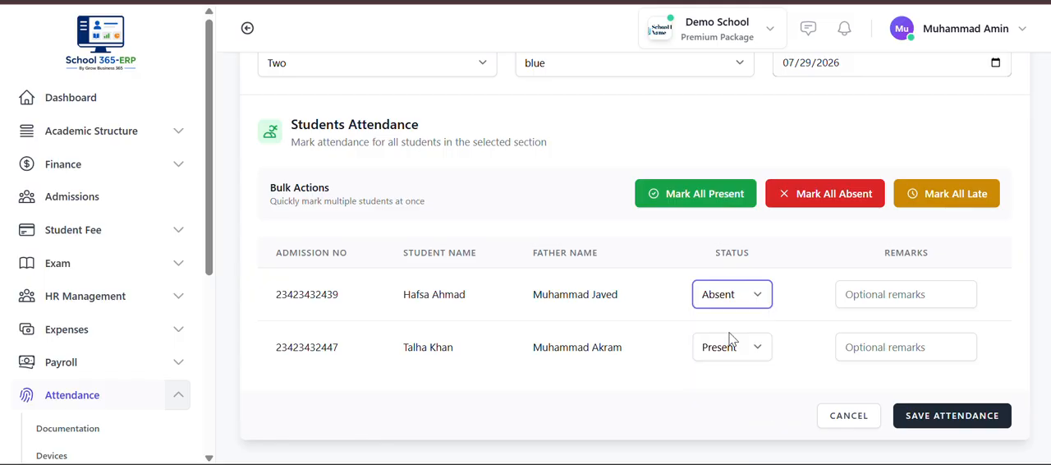
pyautogui.click(744, 352)
pyautogui.click(732, 260)
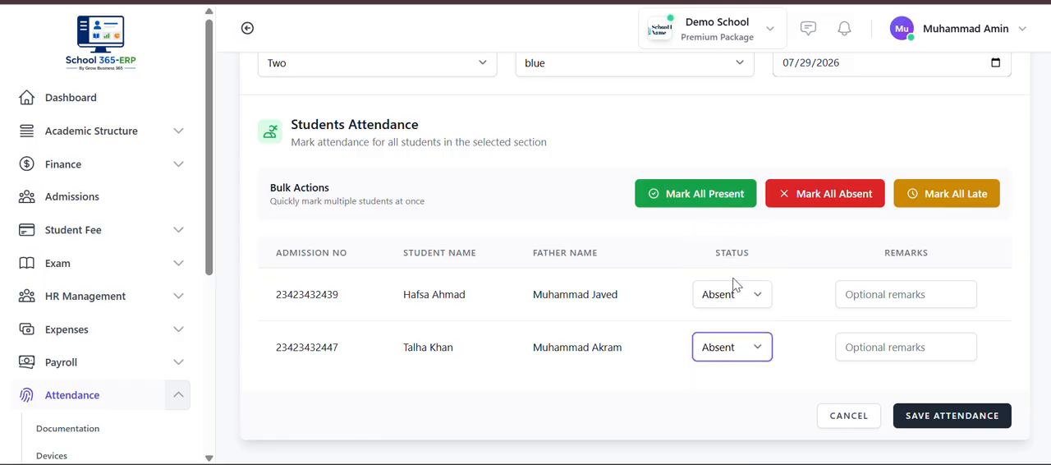
pyautogui.scroll(1, 835, 319)
pyautogui.scroll(2, 834, 318)
pyautogui.scroll(-3, 829, 271)
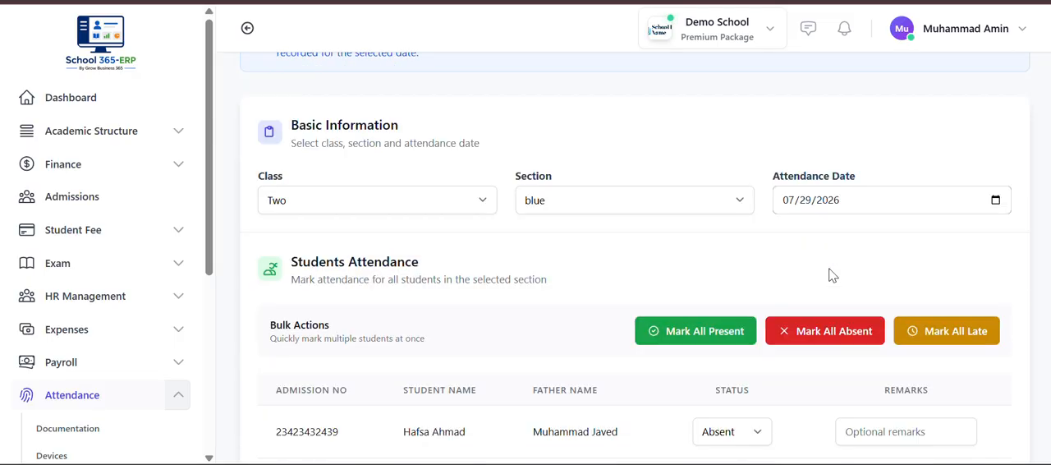
pyautogui.click(955, 419)
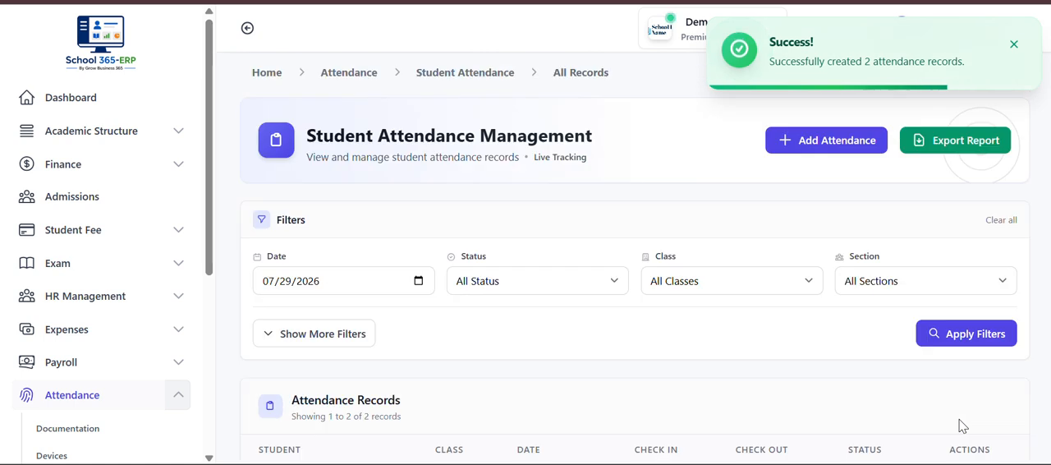
# - Filter the attendance records by Absent status, class Two and section blue
pyautogui.click(522, 282)
pyautogui.click(519, 349)
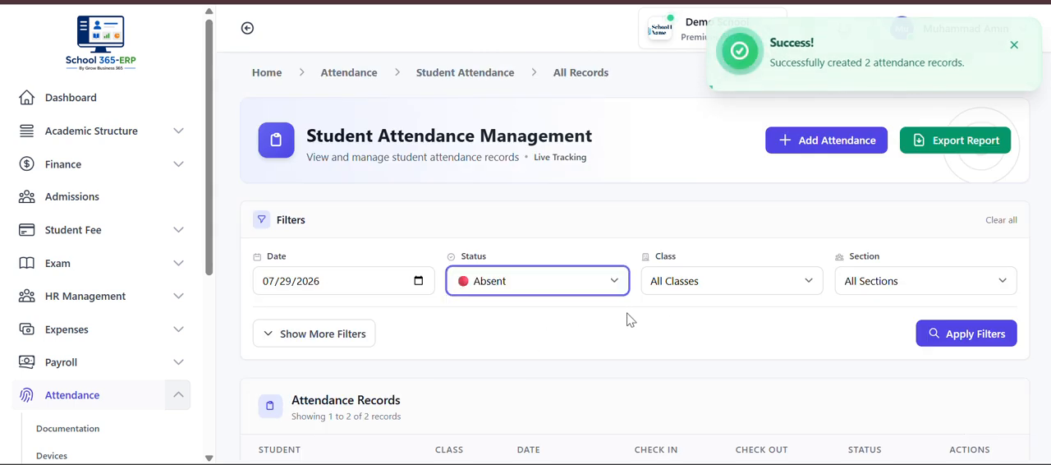
pyautogui.click(676, 288)
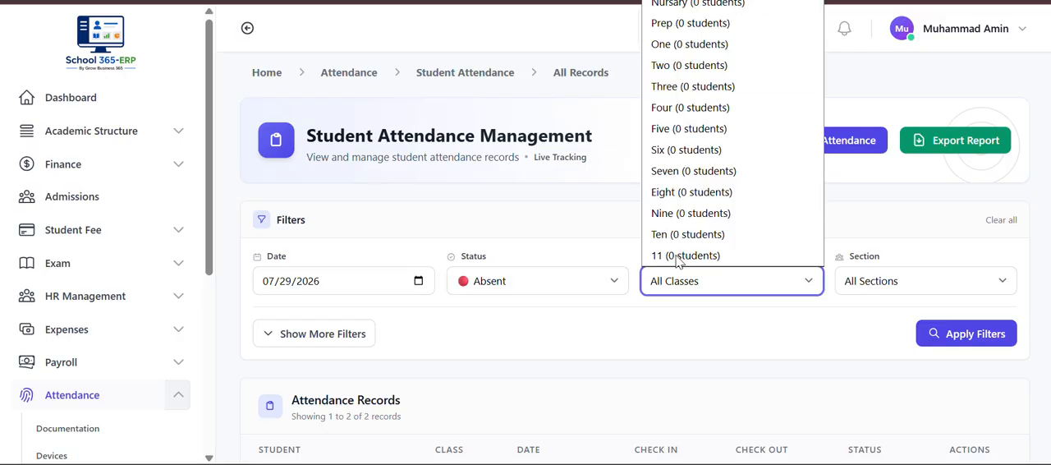
pyautogui.click(672, 66)
pyautogui.click(879, 283)
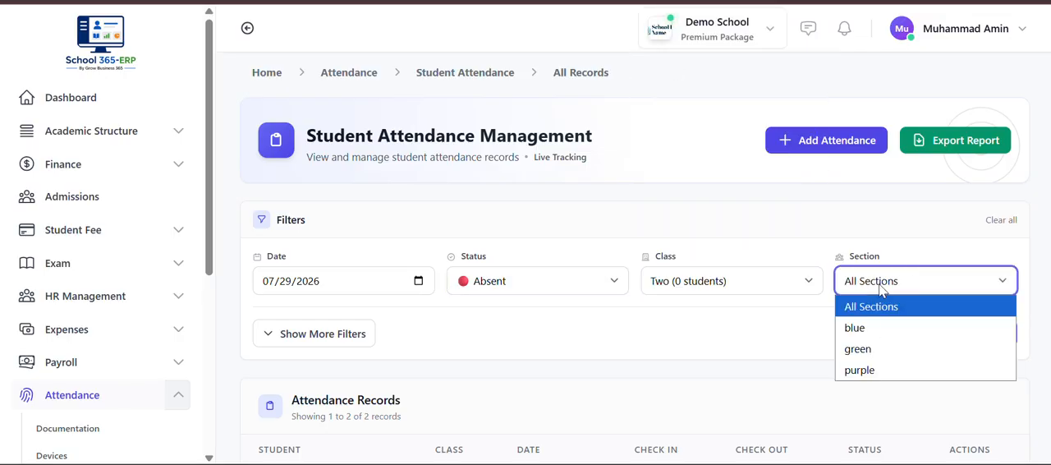
pyautogui.click(881, 328)
pyautogui.scroll(-1, 876, 340)
pyautogui.click(976, 276)
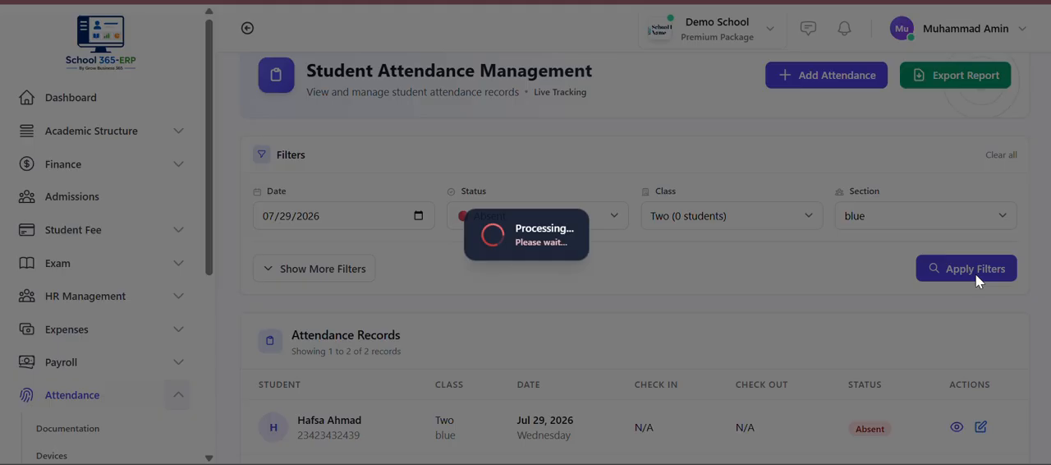
# - Open the first listed class Two student's attendance record, set its status to Present and update it
pyautogui.scroll(-3, 976, 278)
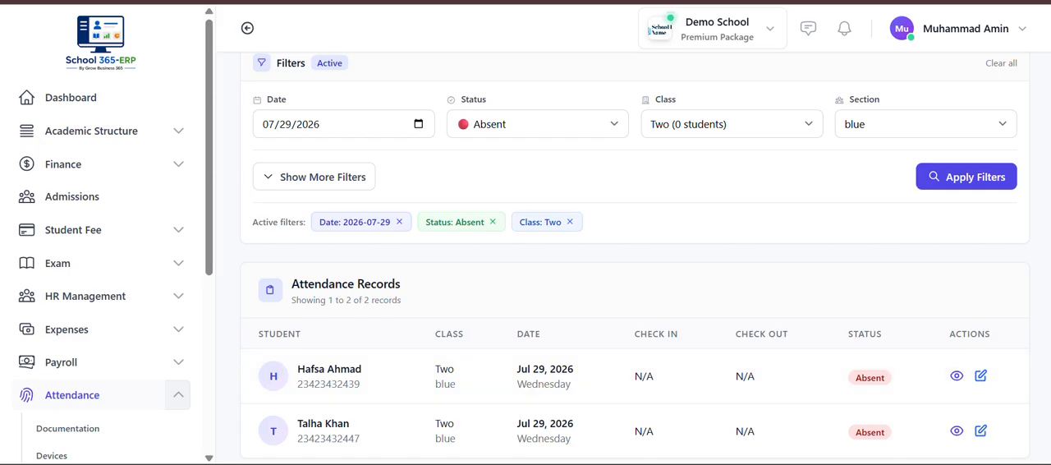
pyautogui.click(983, 376)
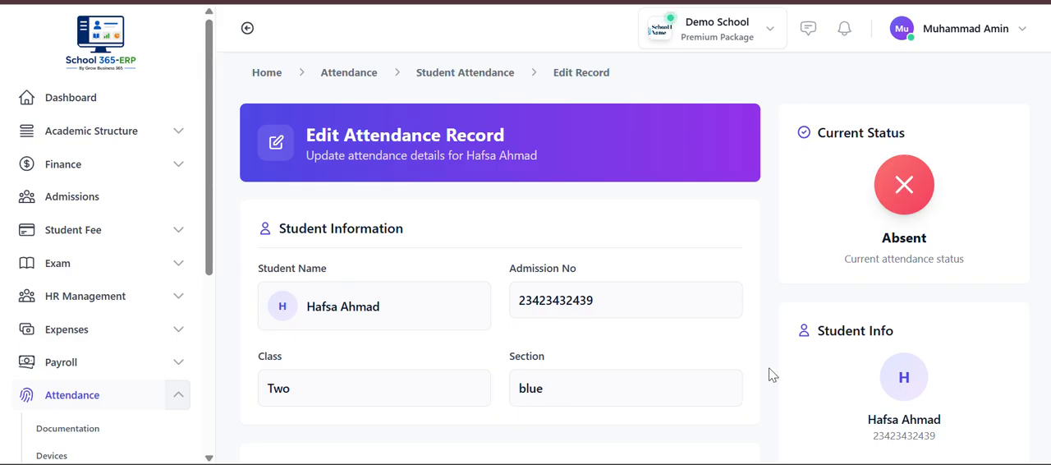
pyautogui.scroll(-2, 768, 367)
pyautogui.scroll(-2, 769, 367)
pyautogui.click(697, 197)
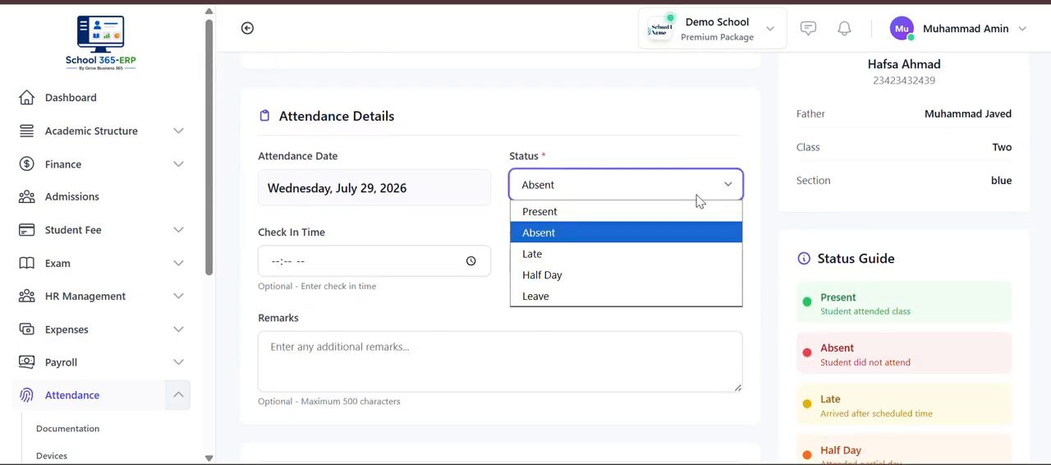
pyautogui.click(665, 215)
pyautogui.scroll(-3, 666, 222)
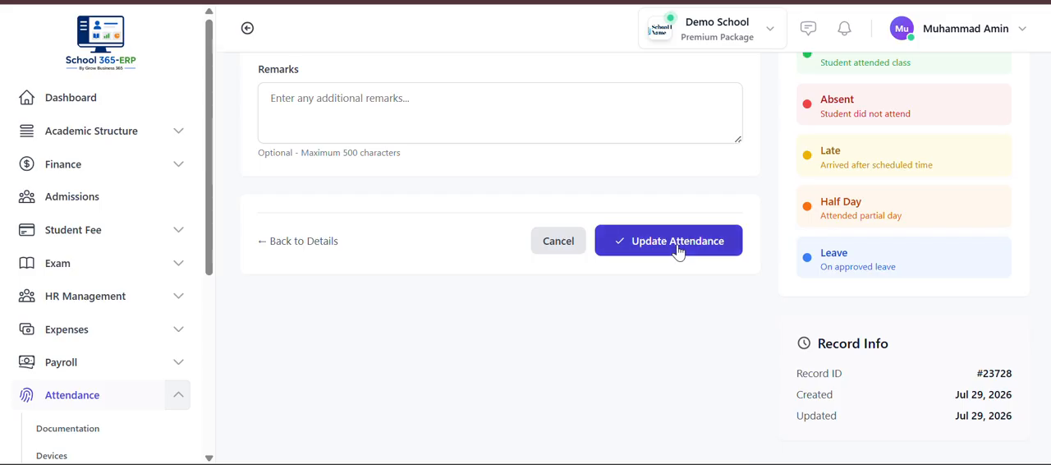
pyautogui.click(679, 245)
pyautogui.scroll(-2, 678, 252)
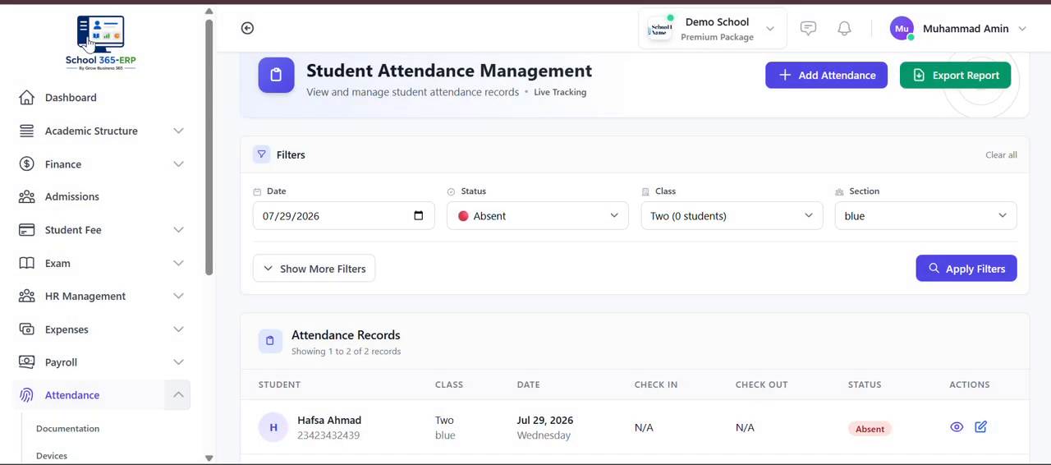
# - Go to the employee attendance dashboard and start a new employee attendance record
pyautogui.click(804, 76)
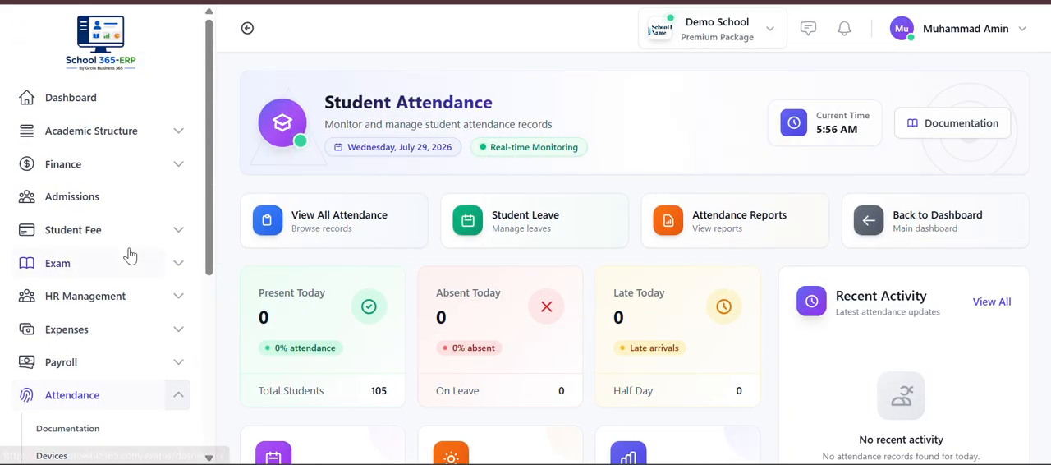
pyautogui.click(88, 404)
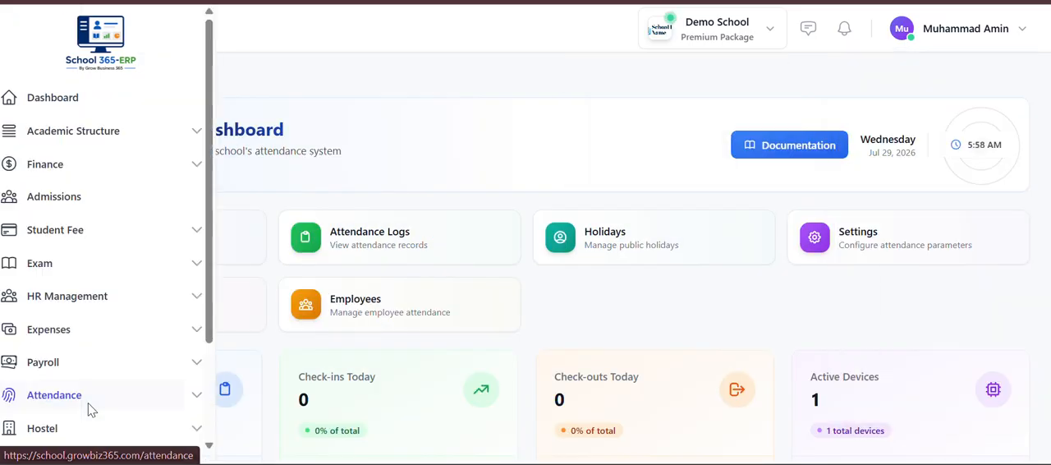
pyautogui.click(513, 327)
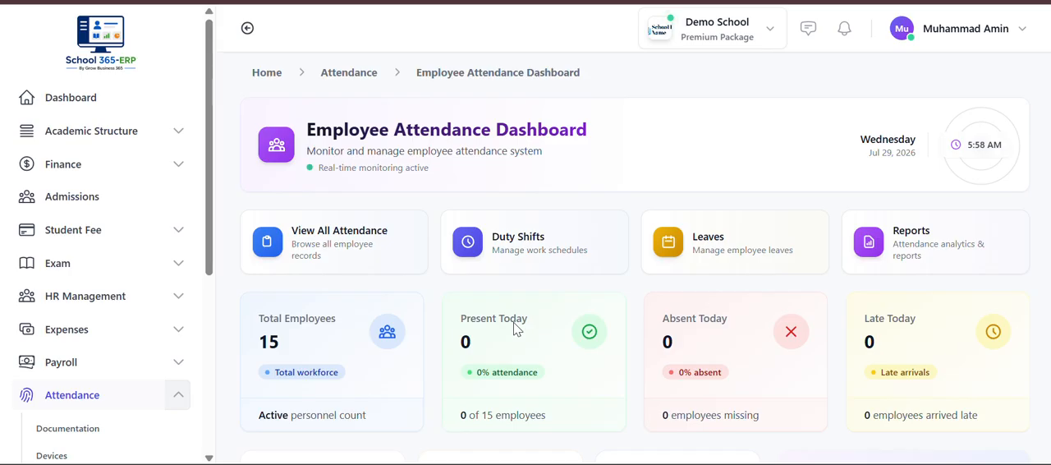
pyautogui.scroll(-5, 515, 327)
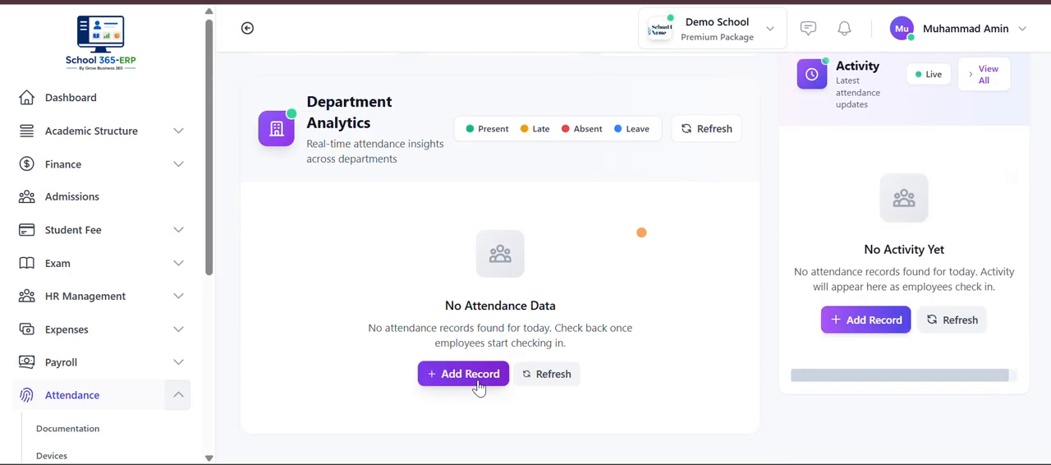
pyautogui.click(480, 380)
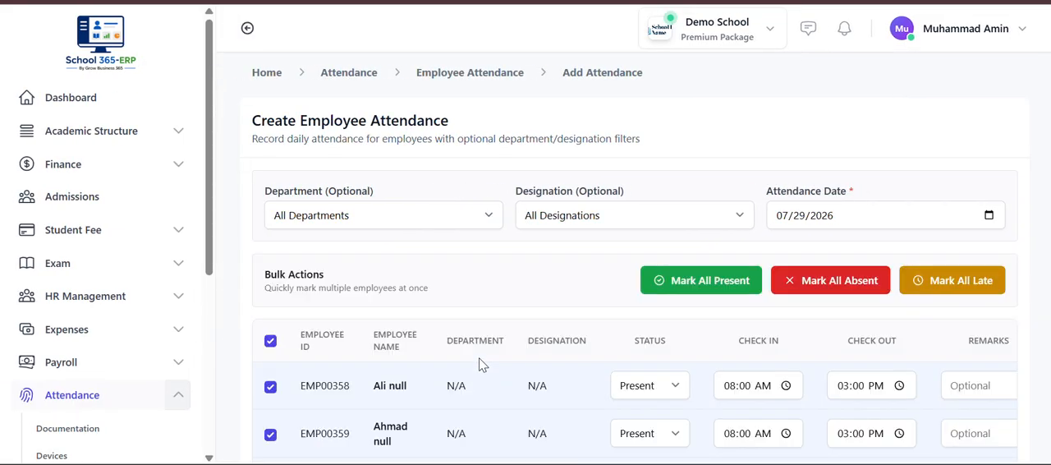
# - Filter the employee attendance entry by cs department and the Teacher designation
pyautogui.click(431, 223)
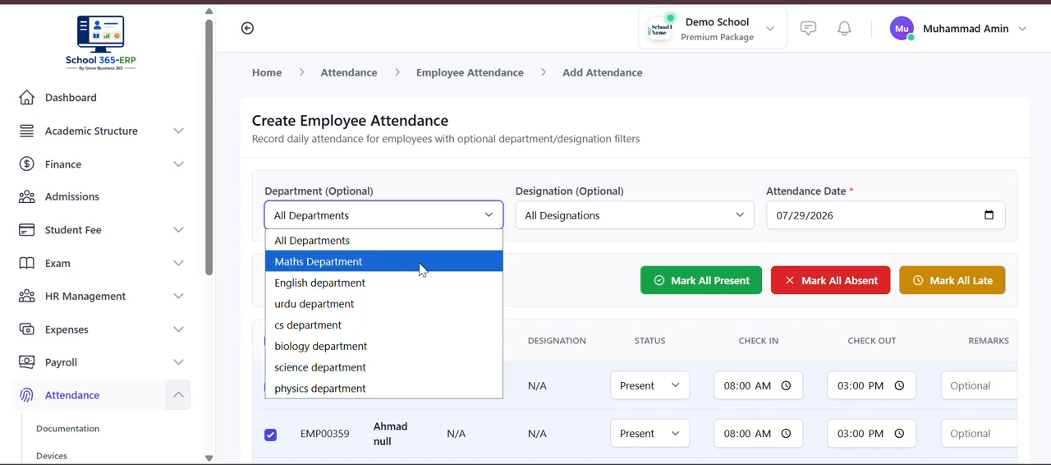
pyautogui.click(406, 325)
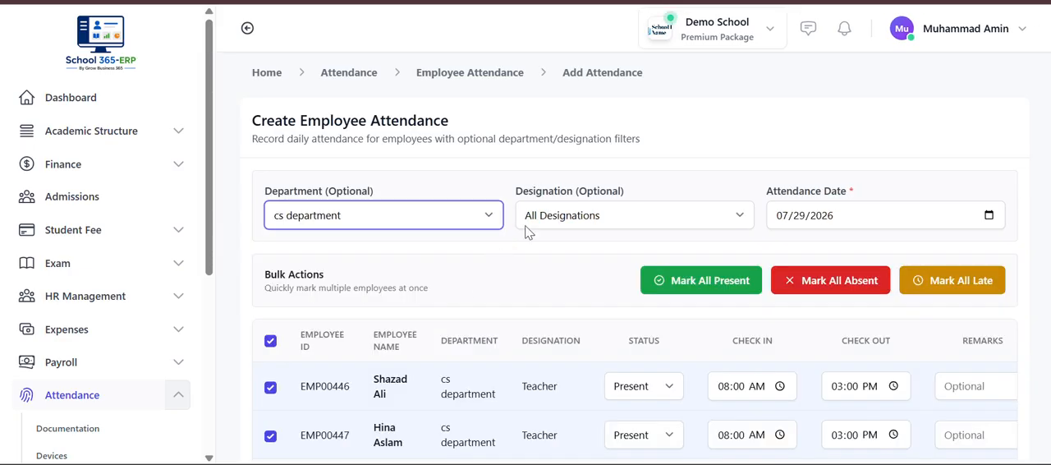
pyautogui.click(561, 218)
pyautogui.click(556, 262)
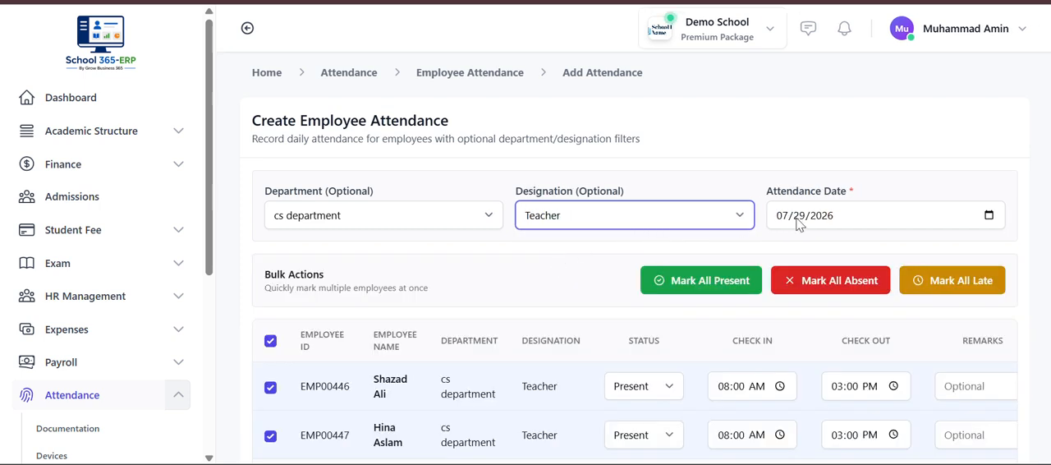
# - Mark the first listed cs department teacher as Absent, save the attendance and check the records
pyautogui.scroll(-2, 795, 228)
pyautogui.click(657, 289)
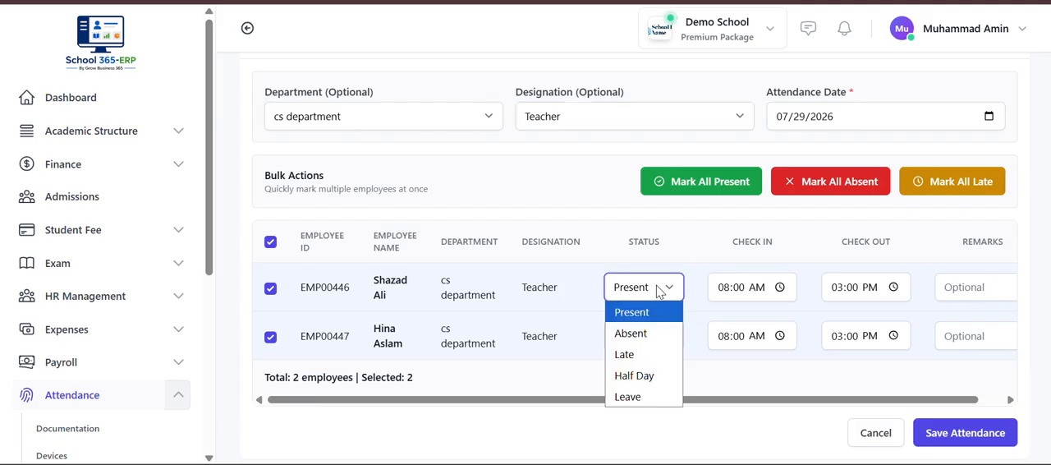
pyautogui.click(664, 331)
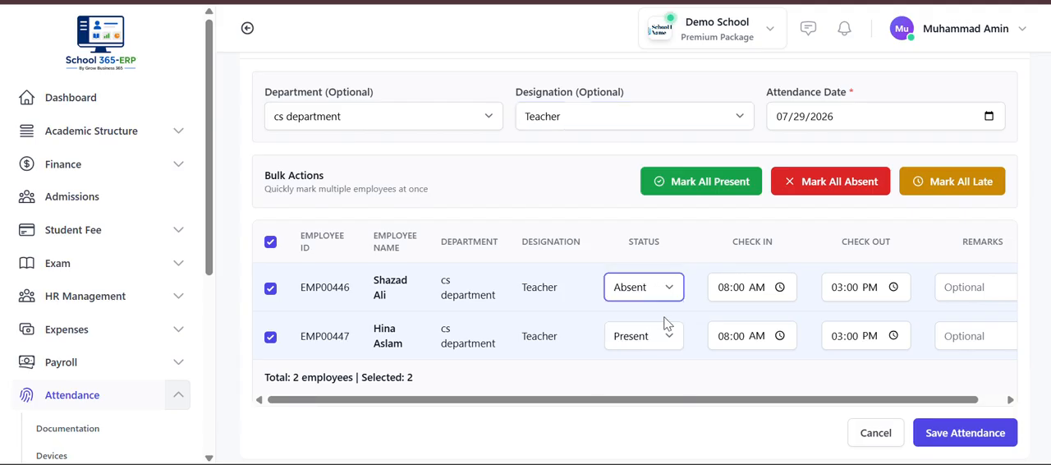
pyautogui.scroll(1, 667, 327)
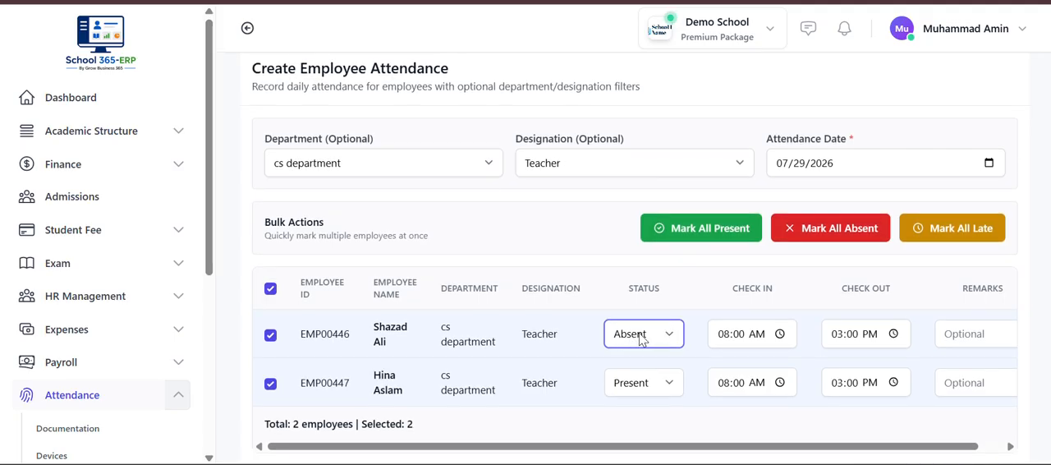
pyautogui.scroll(1, 821, 379)
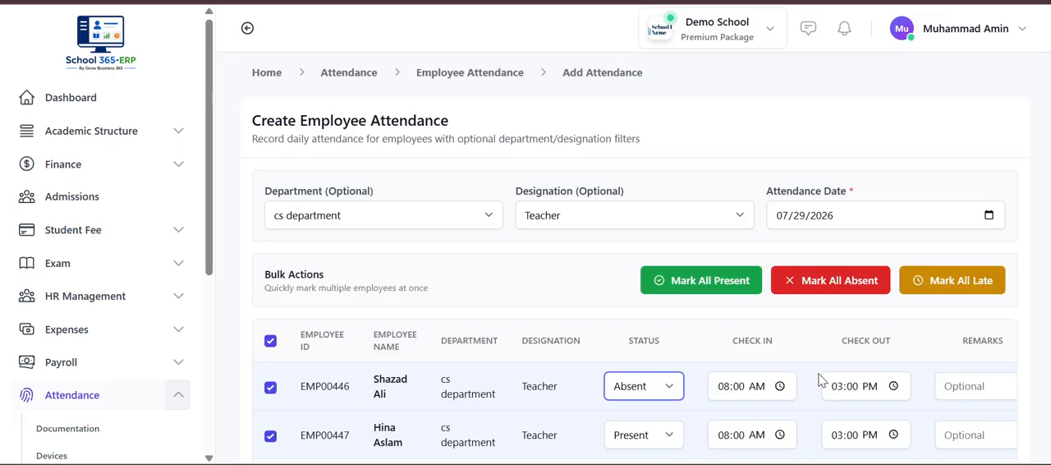
pyautogui.scroll(-1, 821, 379)
pyautogui.scroll(-2, 821, 380)
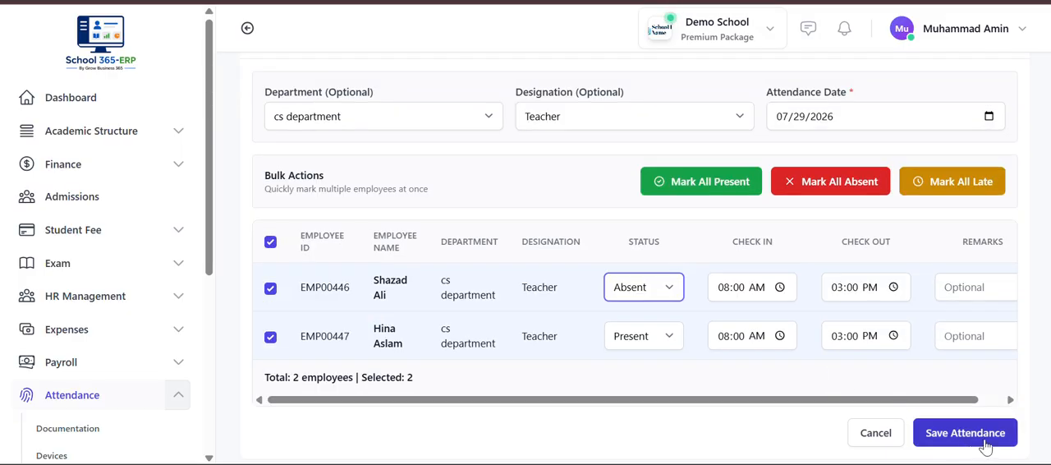
pyautogui.click(984, 441)
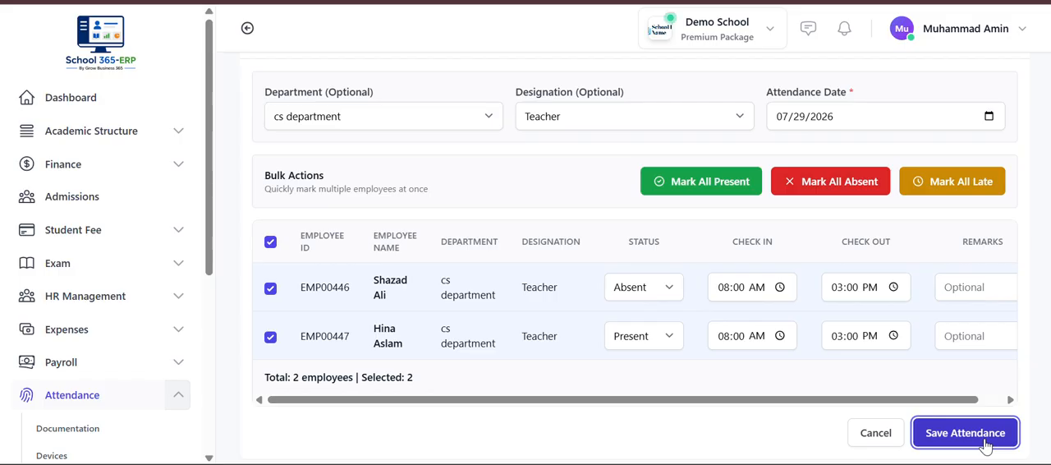
pyautogui.scroll(-3, 976, 361)
pyautogui.scroll(2, 976, 360)
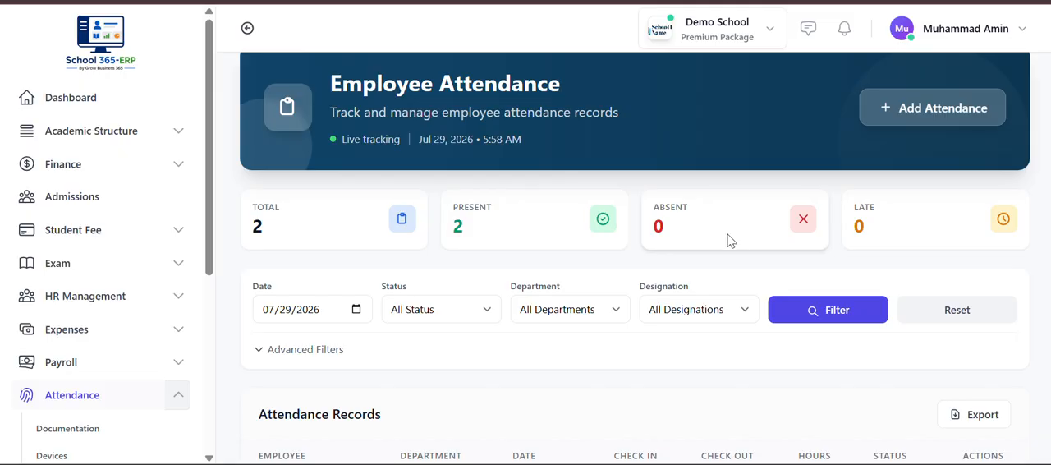
pyautogui.scroll(-2, 509, 298)
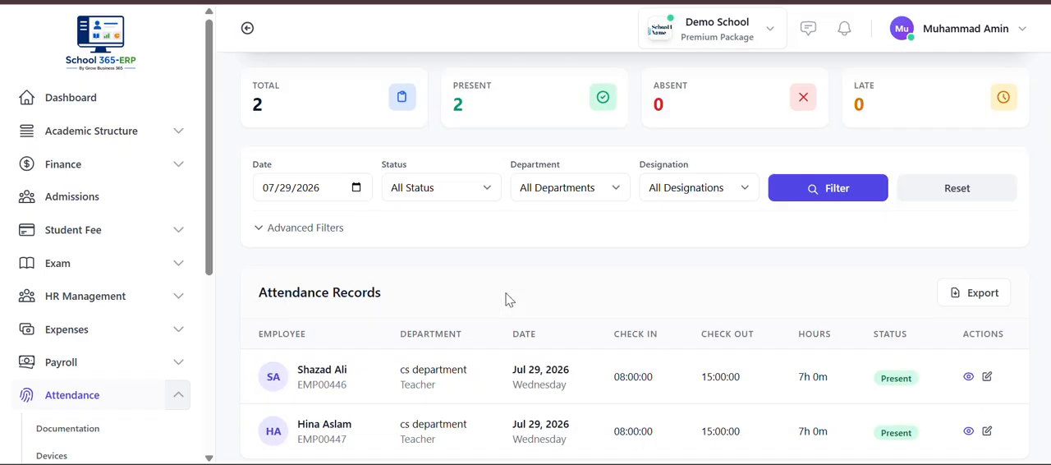
# - Return to the employee attendance entry, switch it to Maths Department and mark the listed teacher as Absent
pyautogui.scroll(3, 506, 299)
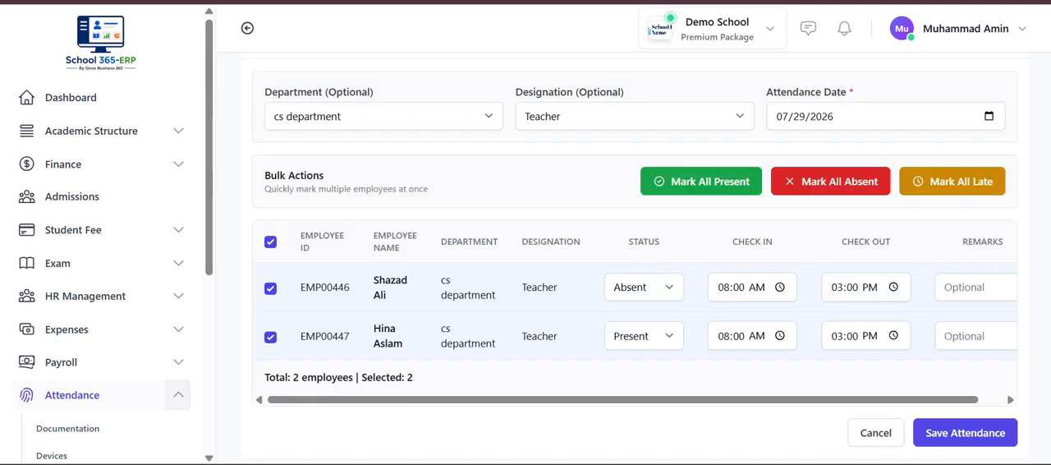
pyautogui.click(437, 123)
pyautogui.click(428, 159)
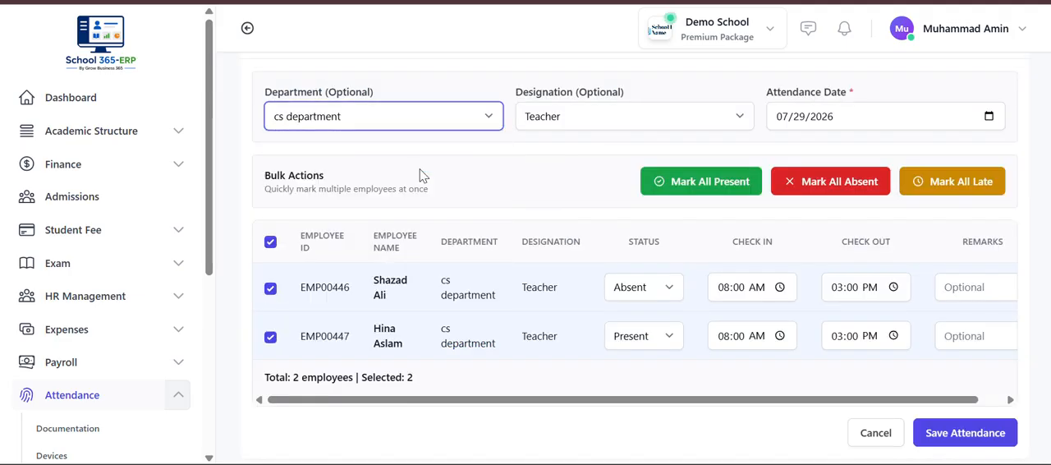
pyautogui.click(668, 387)
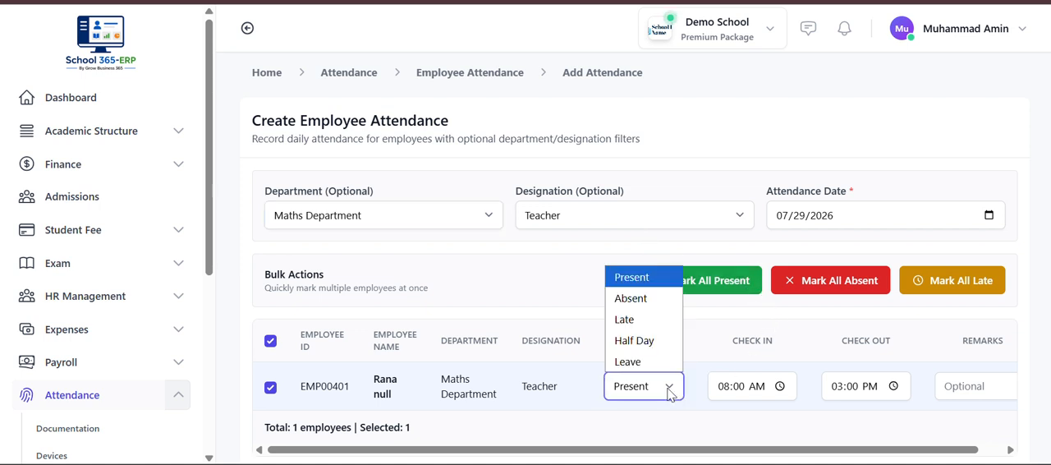
pyautogui.click(649, 299)
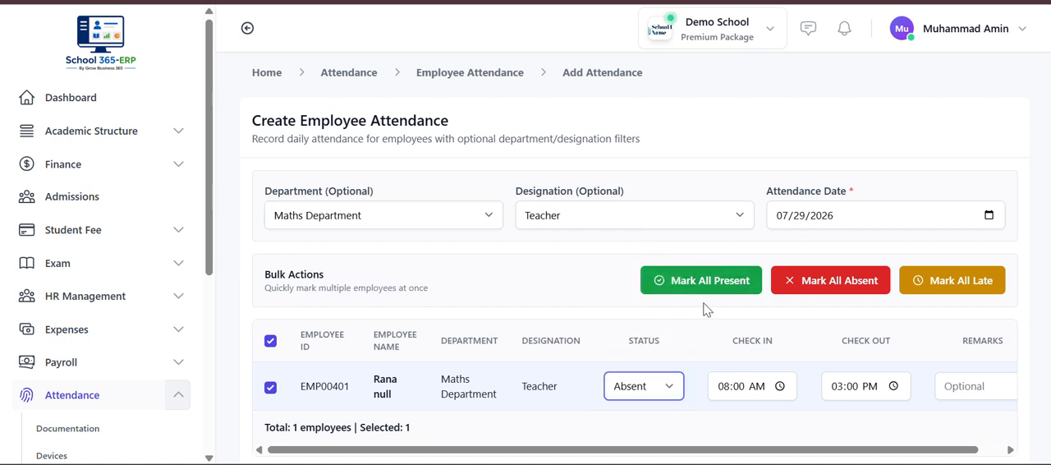
pyautogui.hscroll(1, 809, 336)
pyautogui.hscroll(3, 918, 394)
# - Go back to the Maths Department entry from the records list, save its attendance and check the records
pyautogui.scroll(-2, 919, 398)
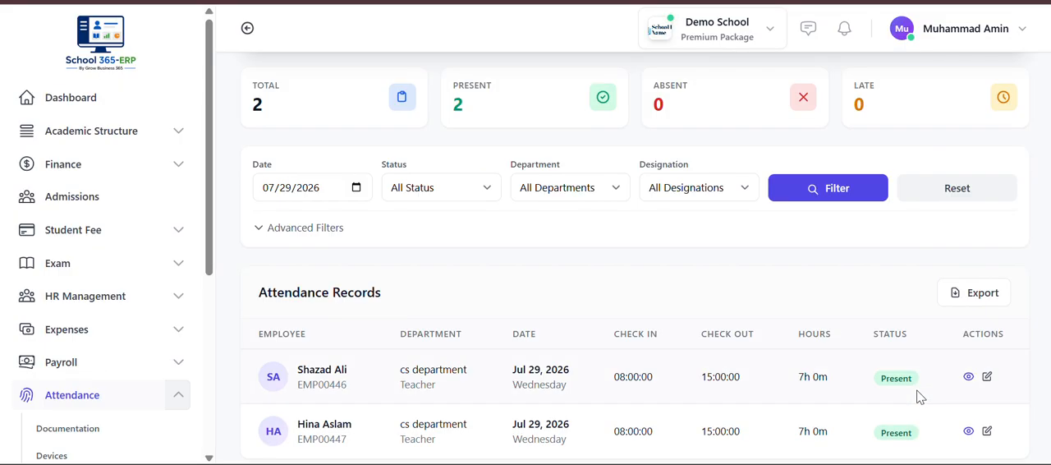
pyautogui.scroll(2, 920, 398)
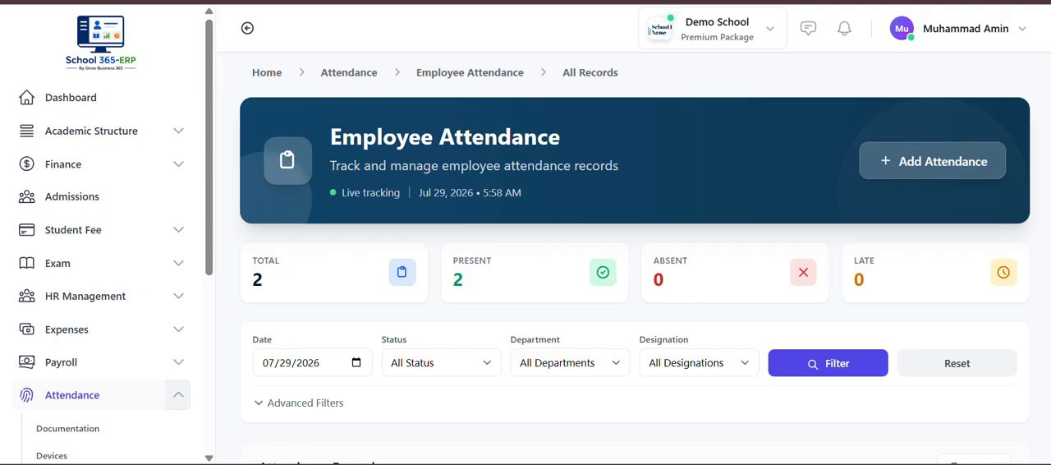
pyautogui.hotkey('alt', 'Left')
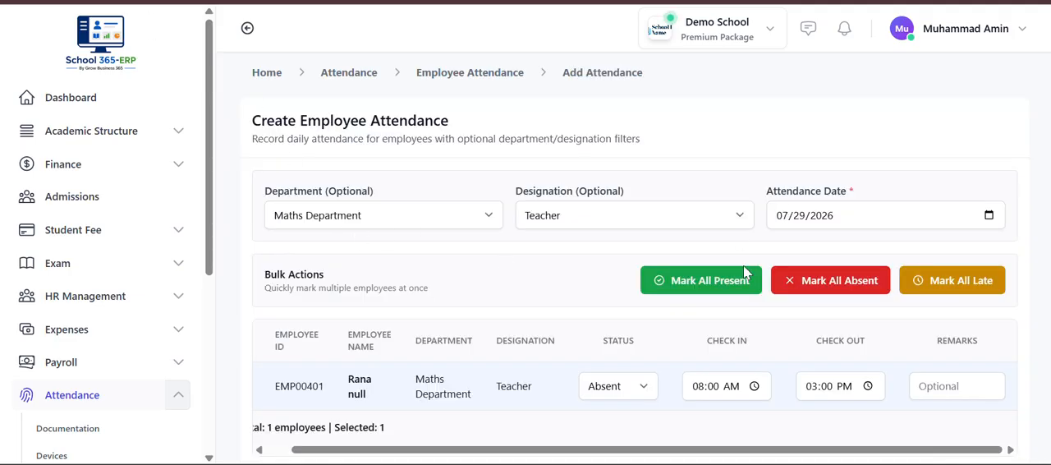
pyautogui.scroll(-1, 662, 386)
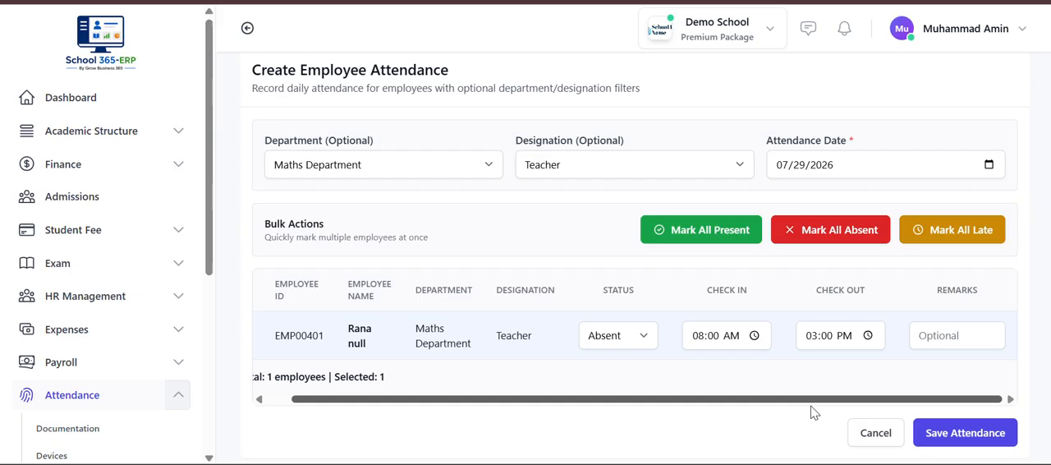
pyautogui.click(934, 433)
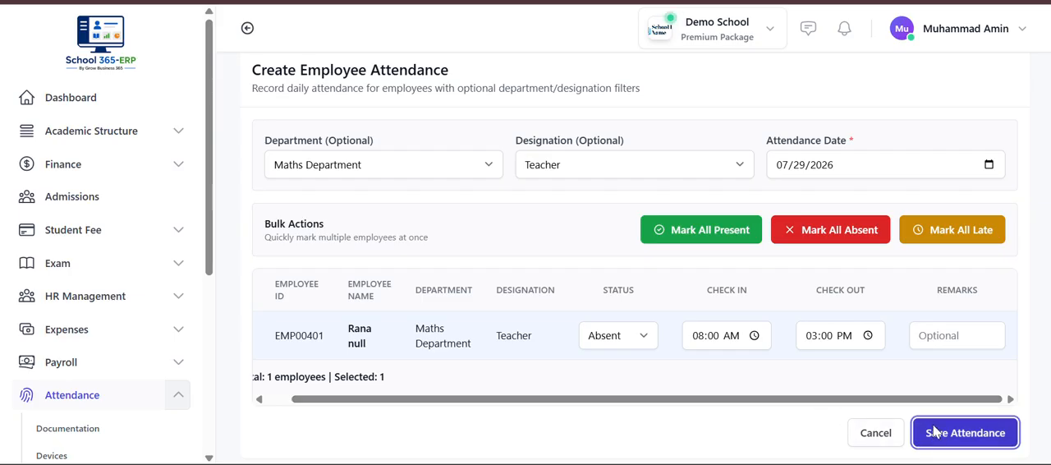
pyautogui.scroll(-4, 933, 433)
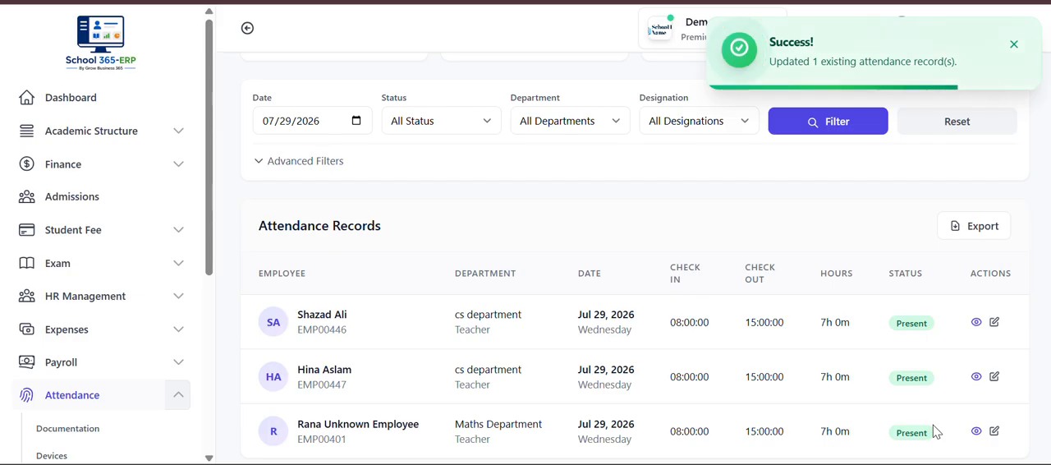
pyautogui.scroll(4, 573, 427)
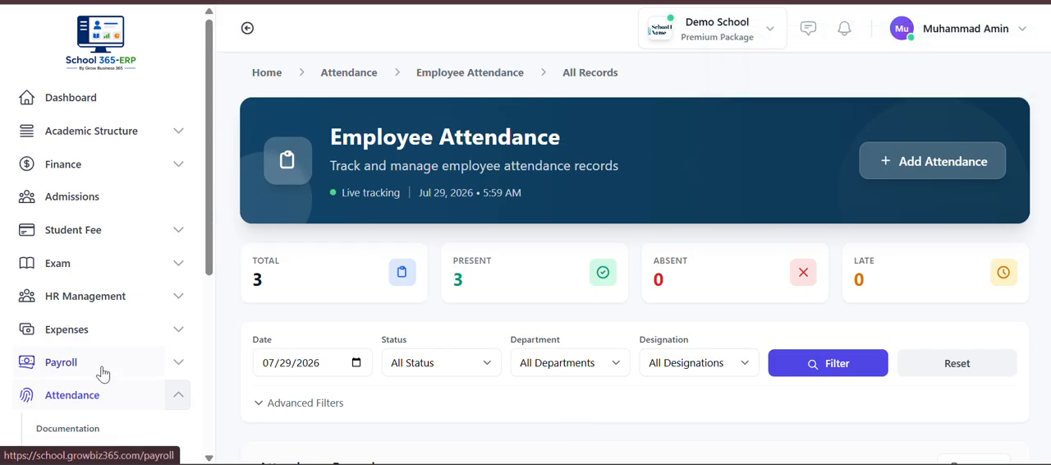
# - Return to the main attendance dashboard and review its summary cards, activity charts and device status
pyautogui.click(63, 398)
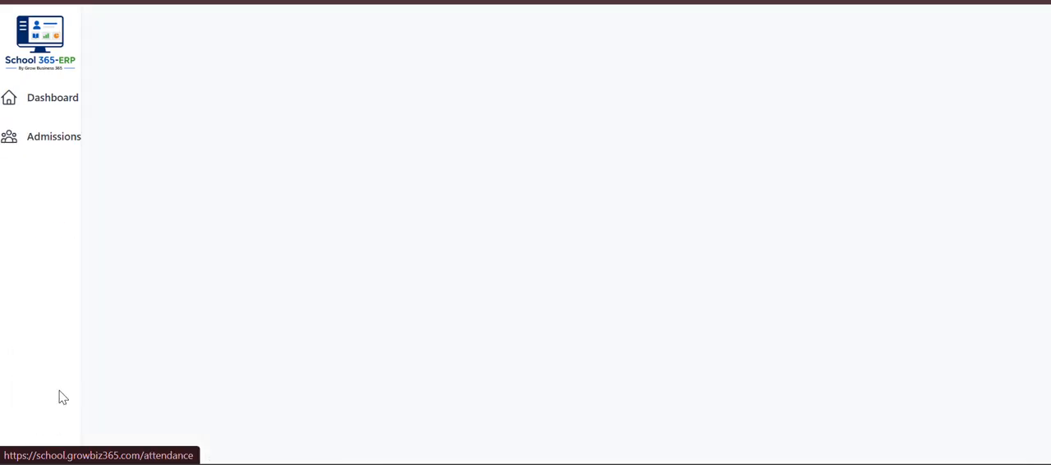
pyautogui.scroll(-2, 362, 345)
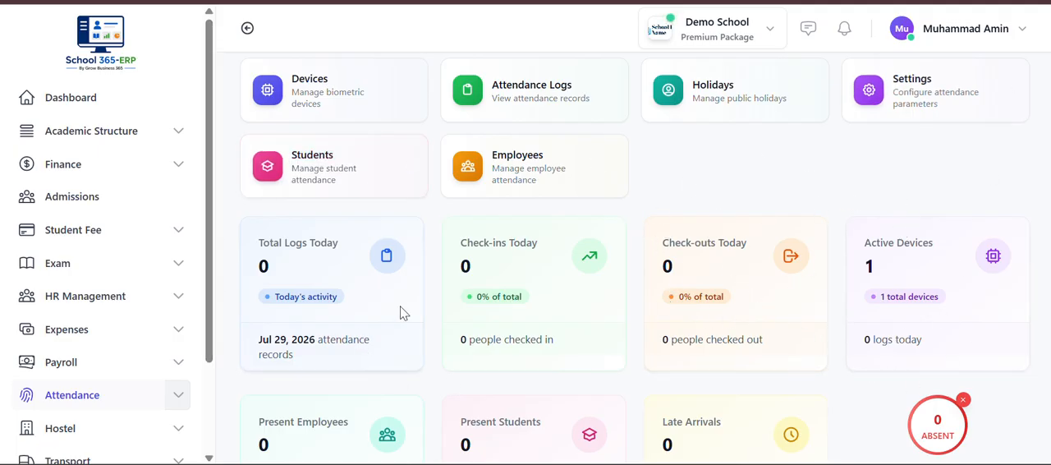
pyautogui.scroll(-4, 331, 313)
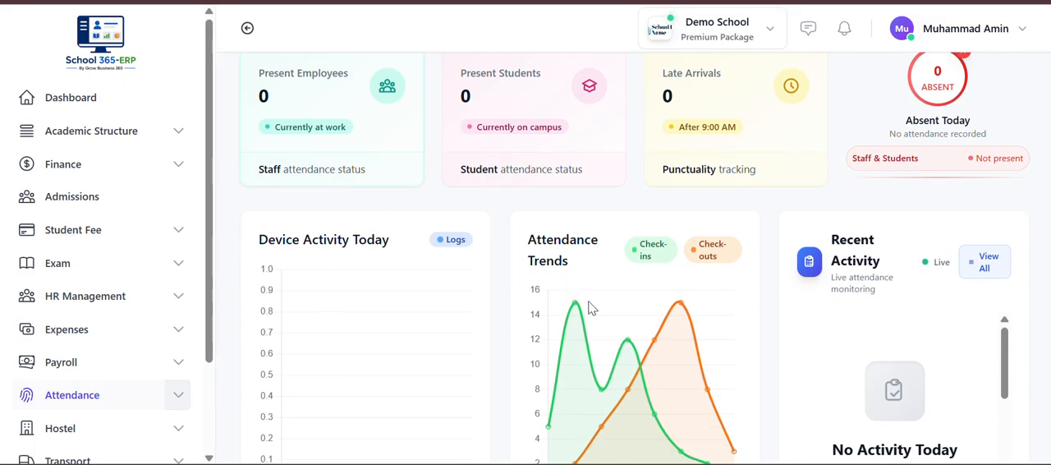
pyautogui.scroll(-5, 645, 294)
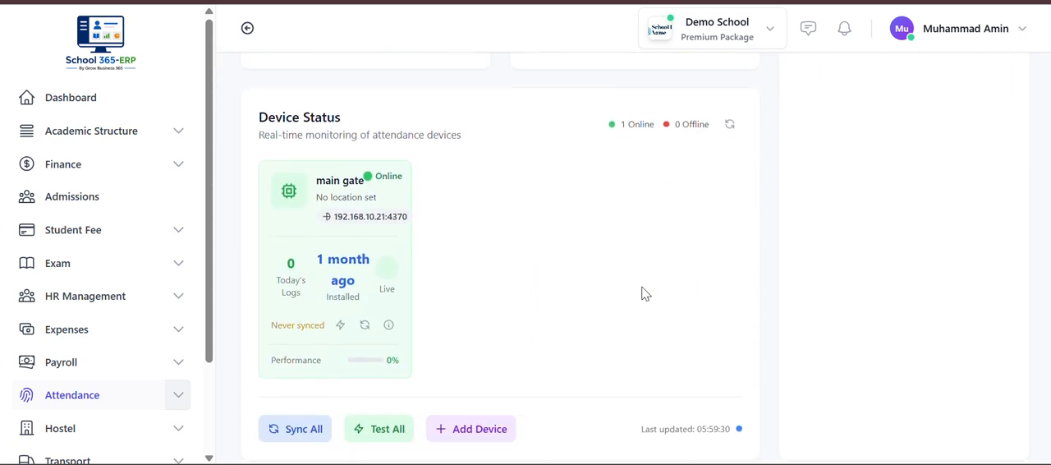
pyautogui.scroll(10, 645, 294)
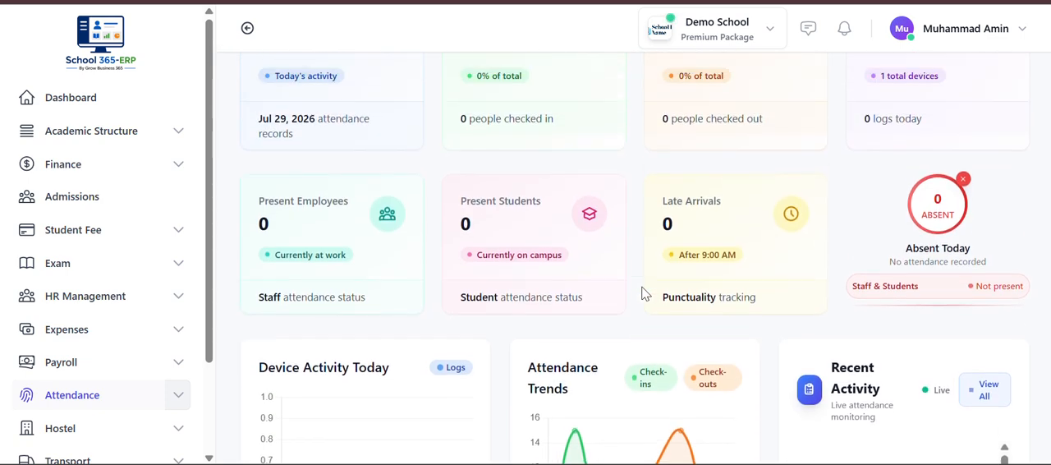